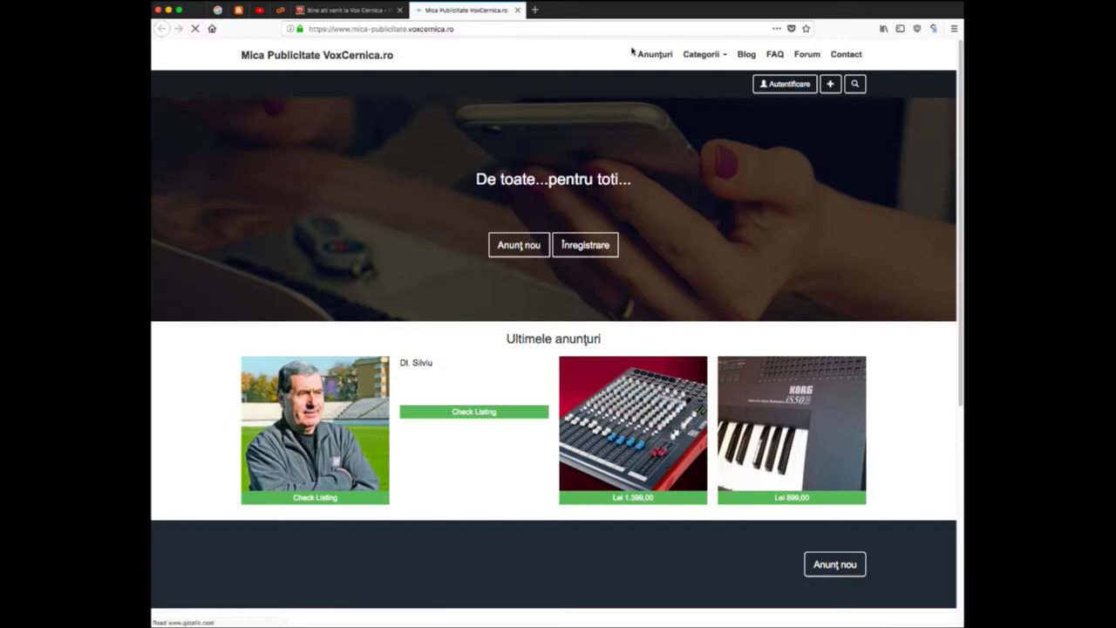
# - Browse the Anunțuri, Categorii, Blog and Forum pages, then start a new ad to reach the login notice
pyautogui.scroll(-5, 574, 256)
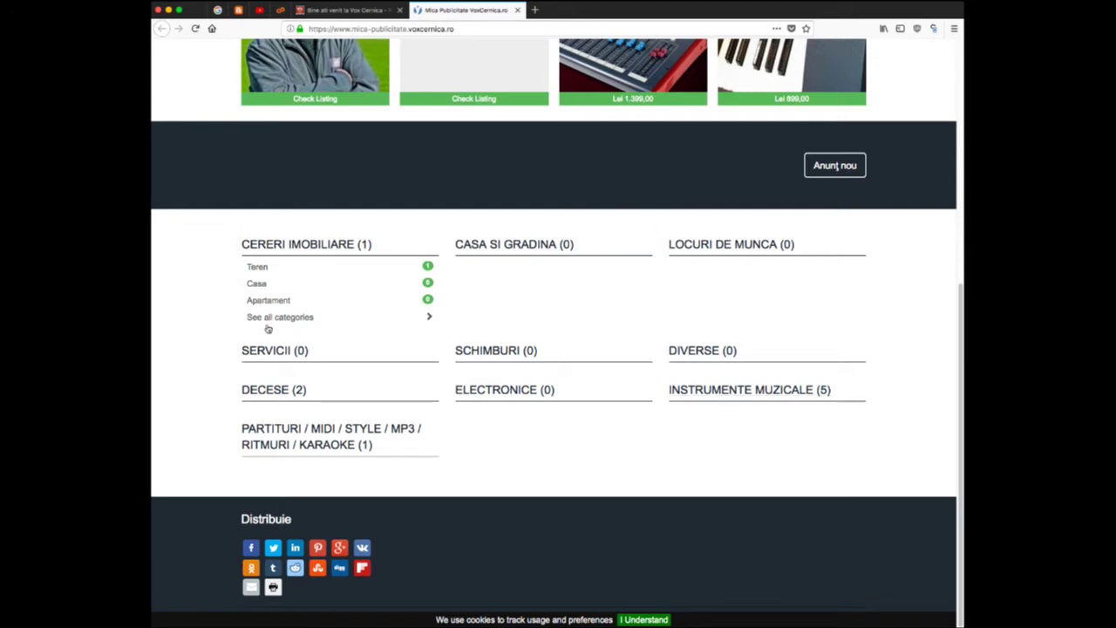
pyautogui.scroll(5, 441, 410)
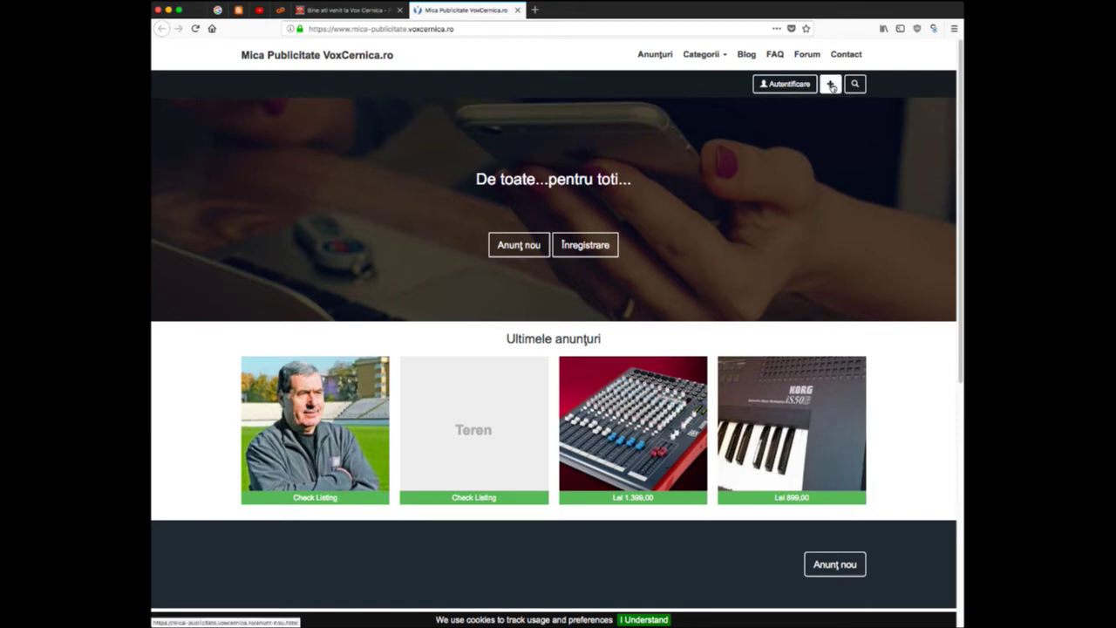
pyautogui.click(664, 56)
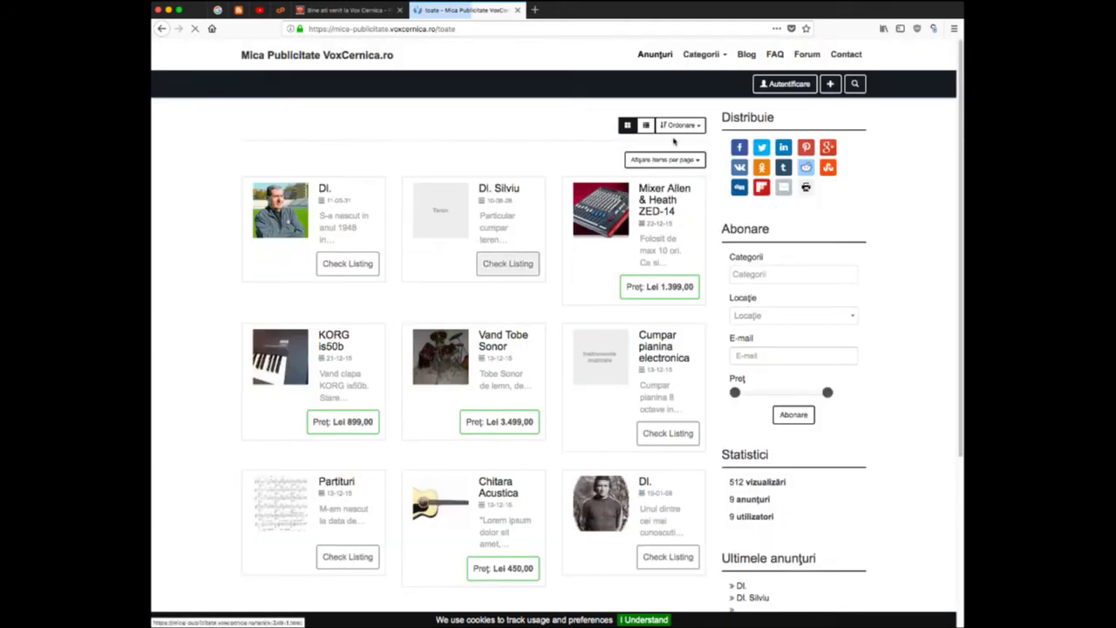
pyautogui.click(703, 57)
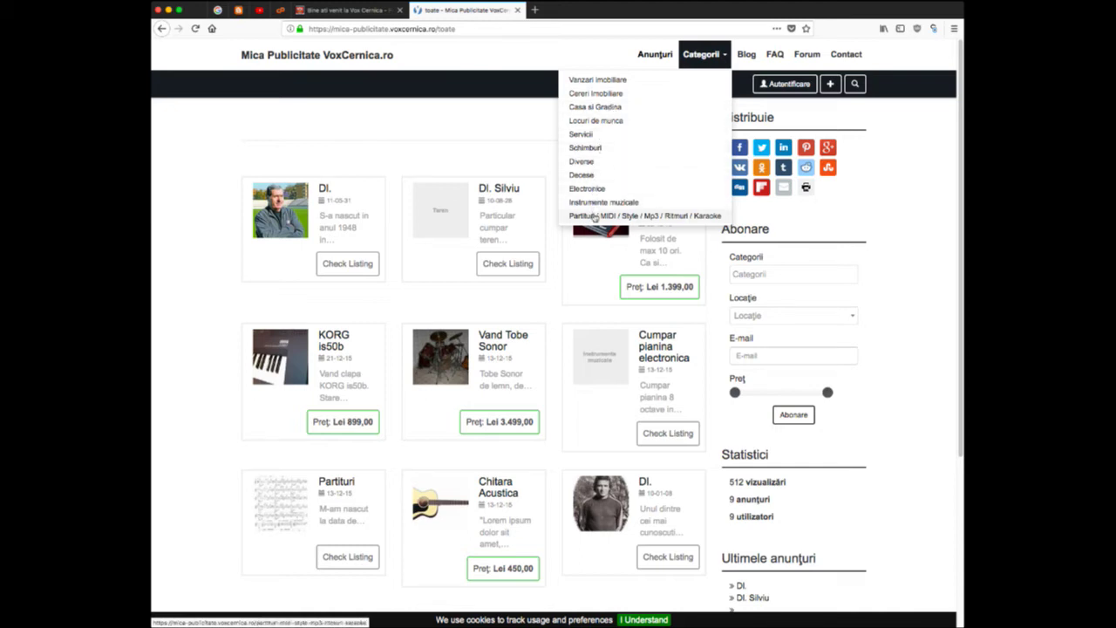
pyautogui.click(750, 55)
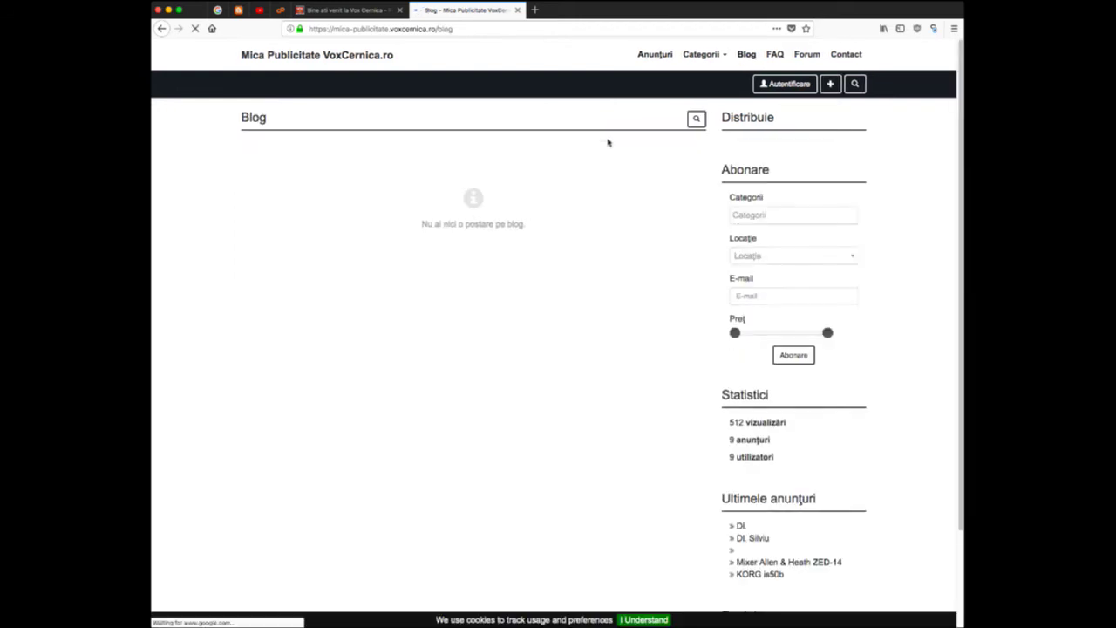
pyautogui.click(804, 55)
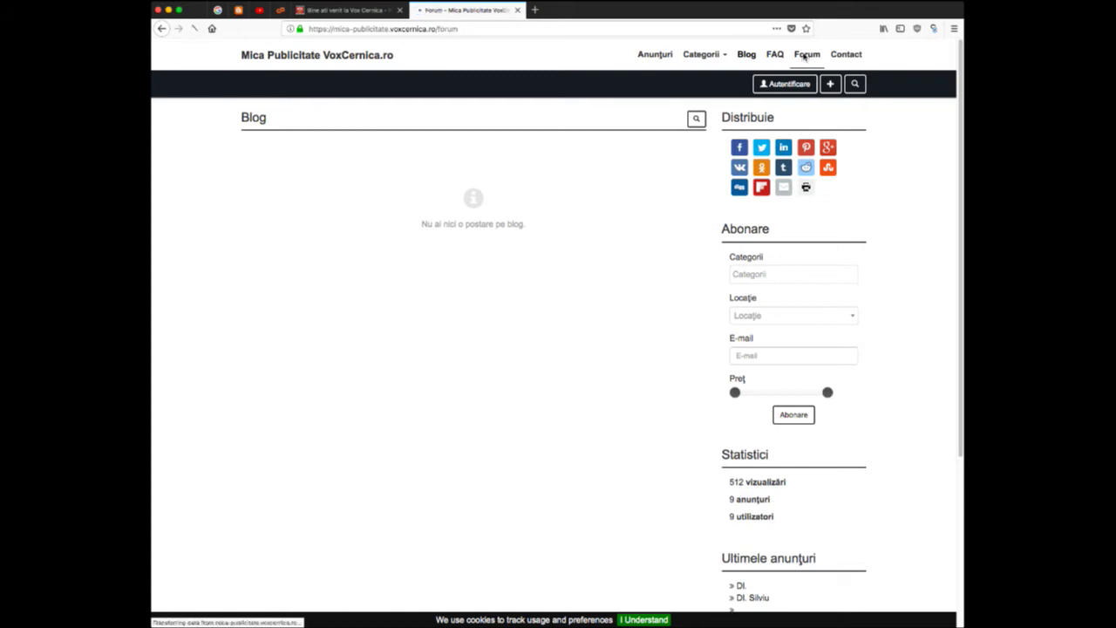
pyautogui.click(660, 55)
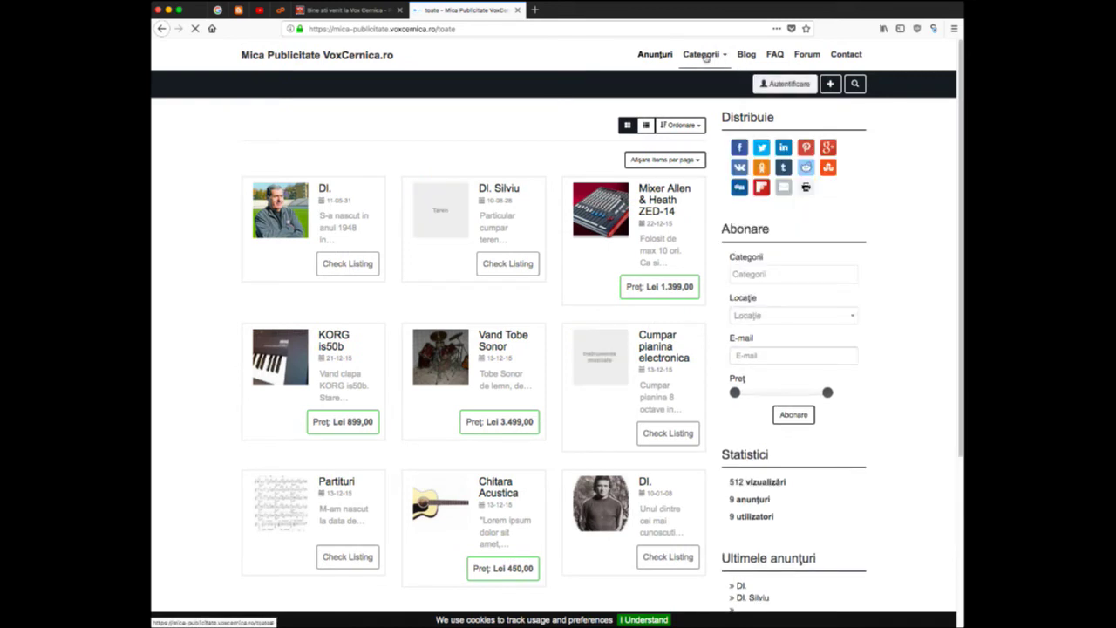
pyautogui.click(828, 86)
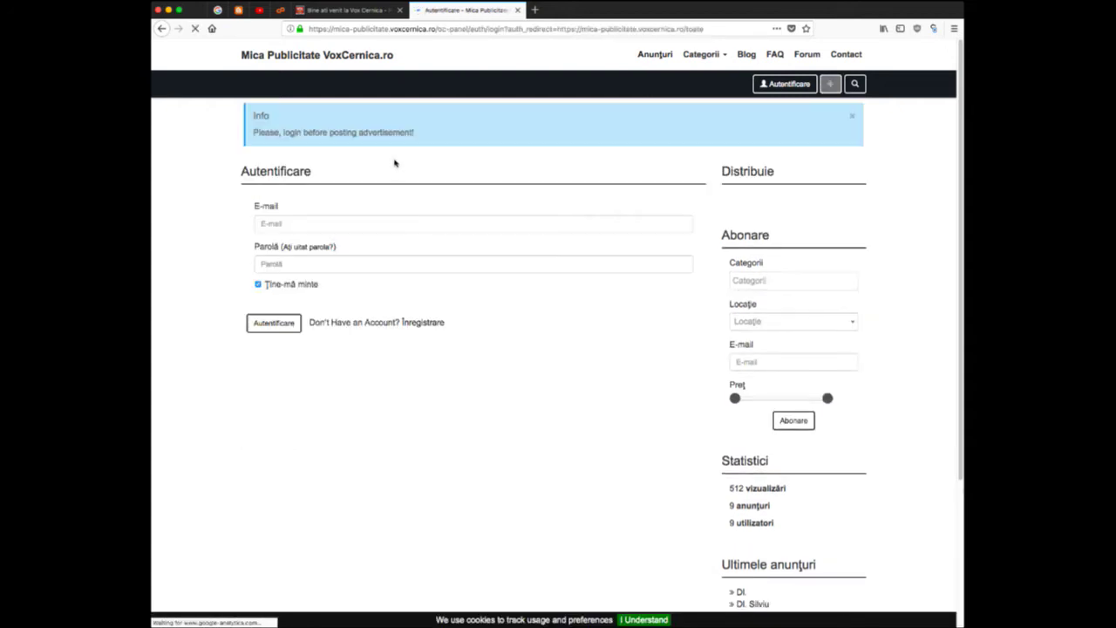
# - Open the registration form and enter the account name and e-mail address
pyautogui.click(423, 324)
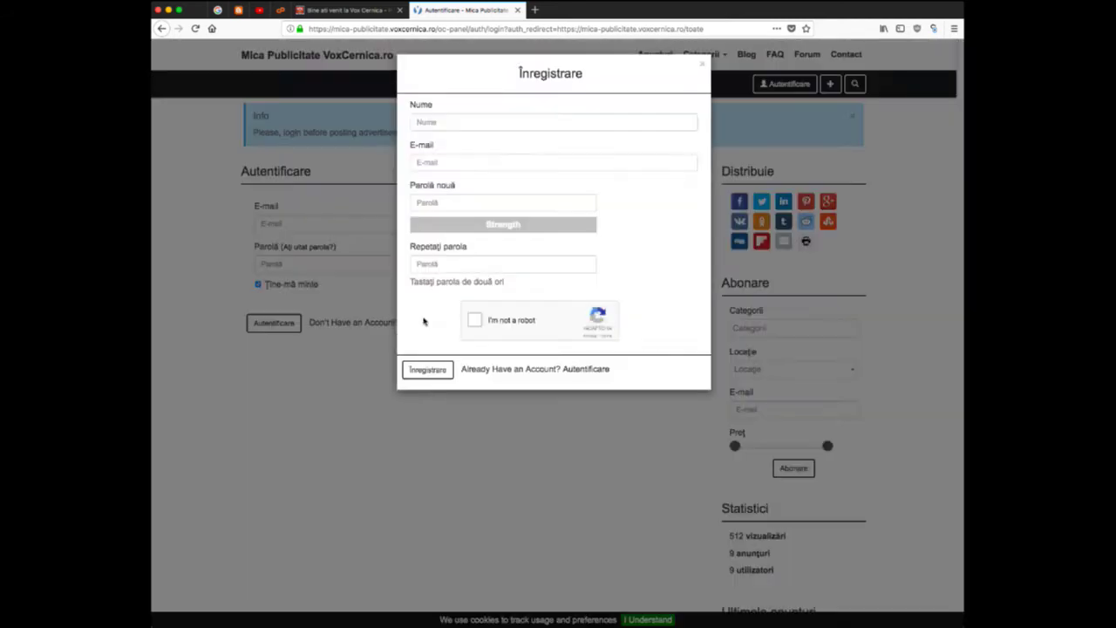
pyautogui.click(467, 121)
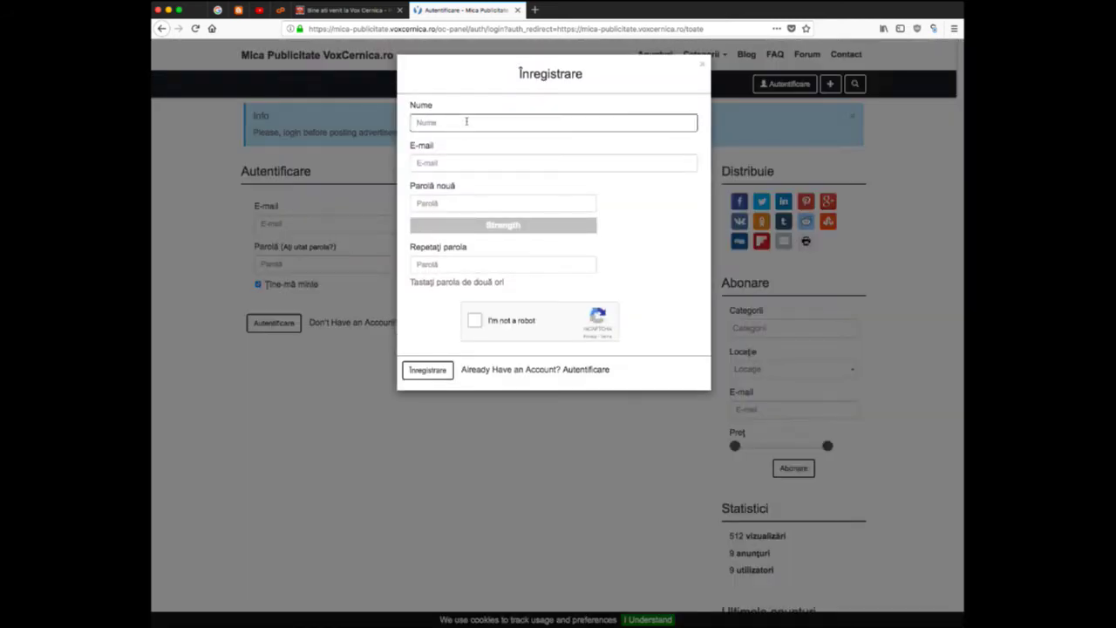
pyautogui.write('Li')
pyautogui.click(437, 164)
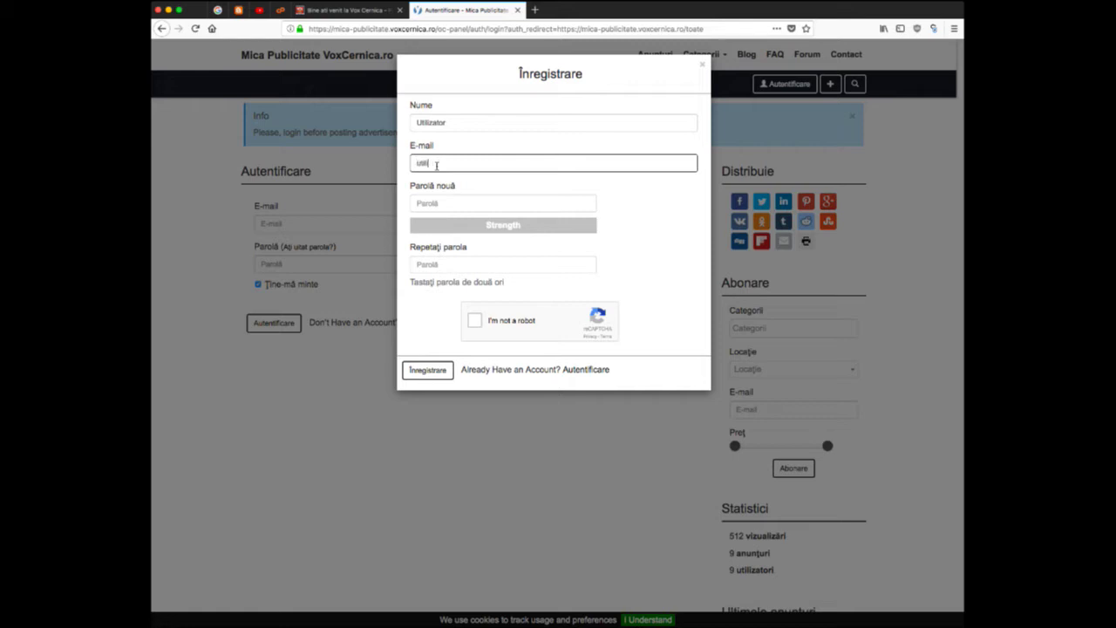
# - Enter and repeat the account password, pass the reCAPTCHA, and submit the registration
pyautogui.click(649, 215)
pyautogui.click(490, 206)
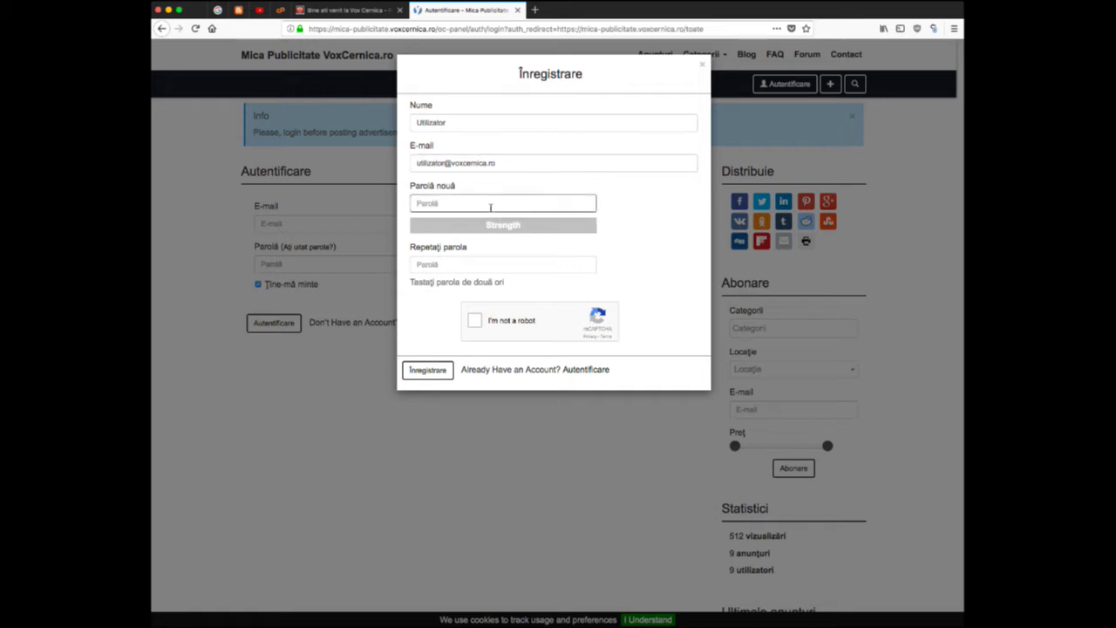
pyautogui.write('p')
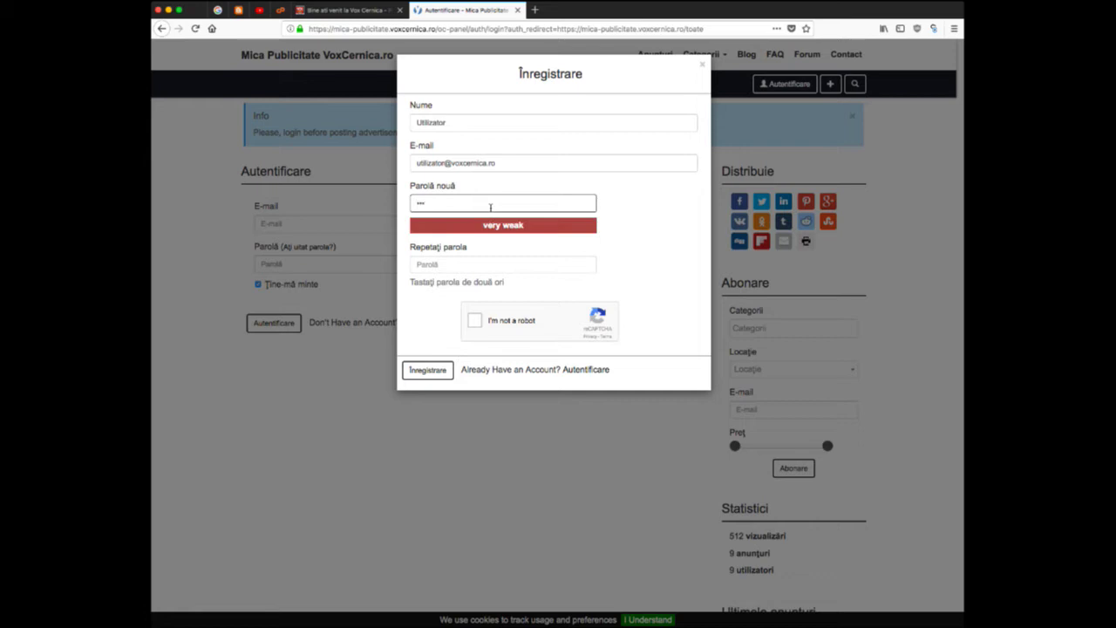
pyautogui.write('12')
pyautogui.click(485, 271)
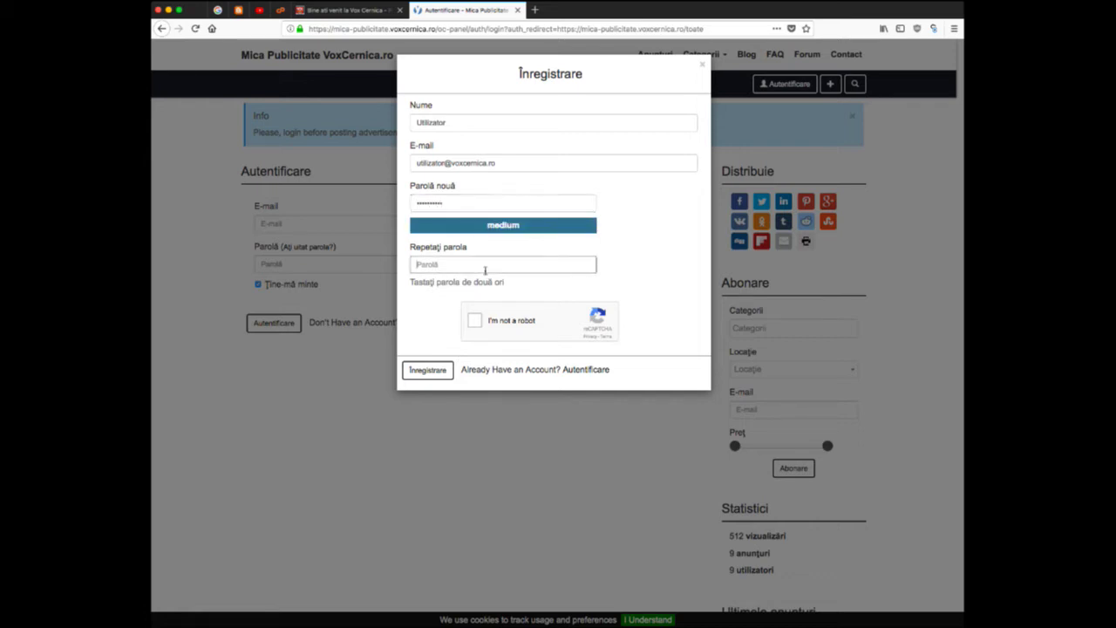
pyautogui.write('pa')
pyautogui.click(475, 321)
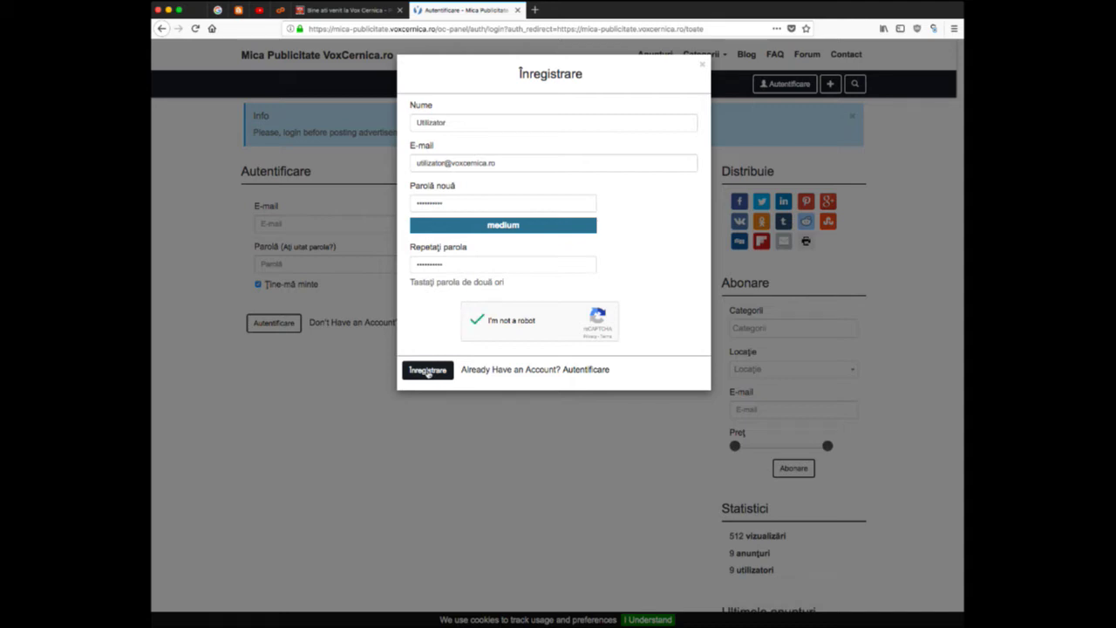
pyautogui.click(427, 371)
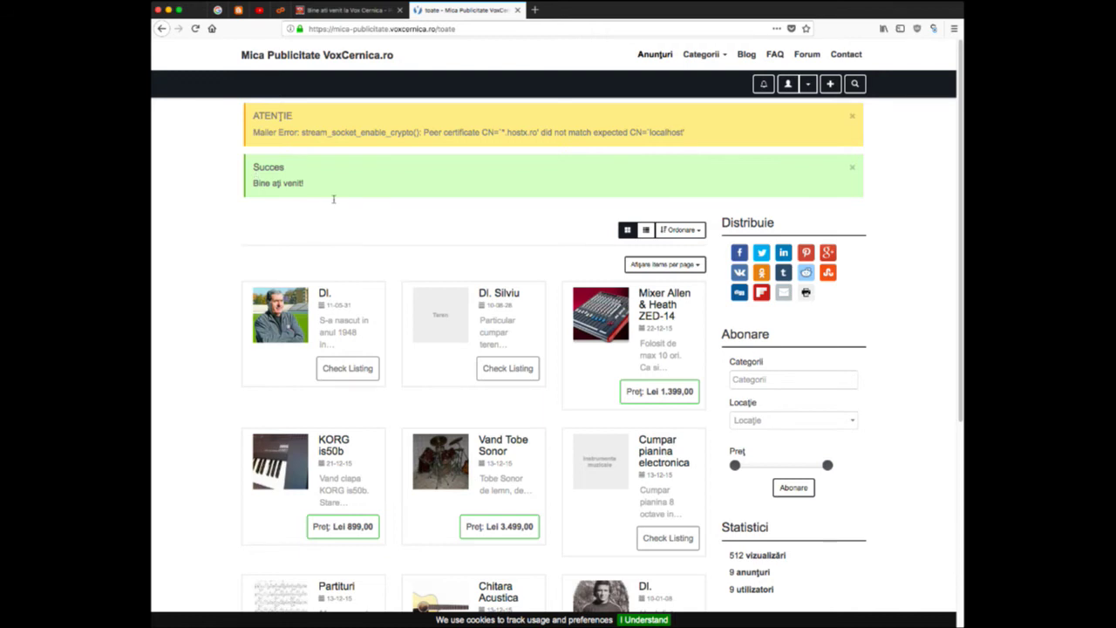
# - View the empty Anunțurile mele list from the account menu, then open Publică anunț nou
pyautogui.click(811, 86)
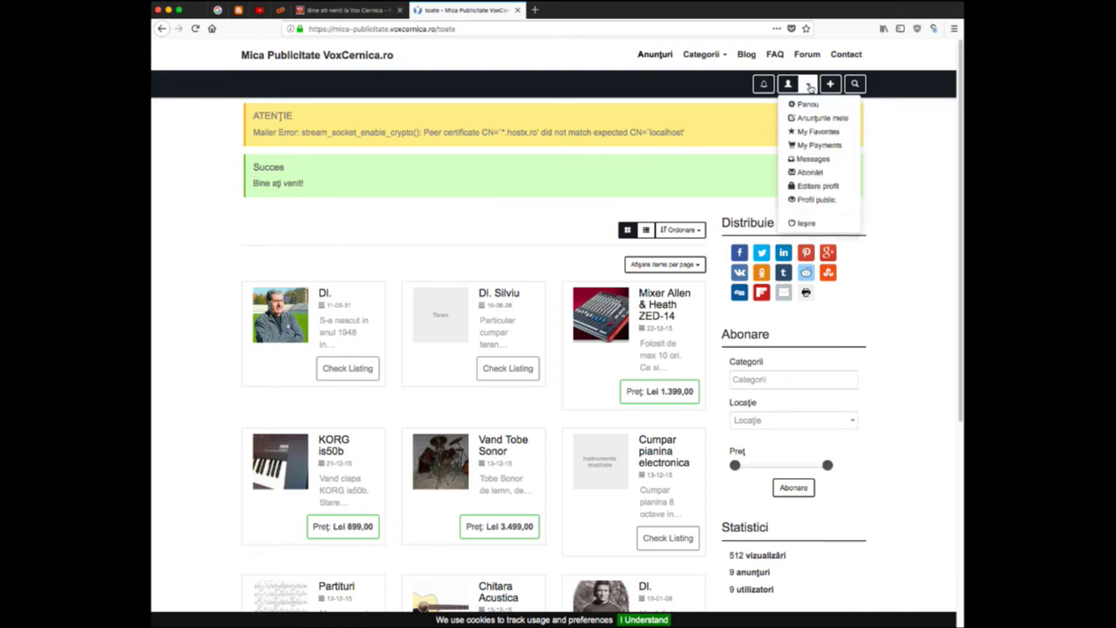
pyautogui.click(811, 86)
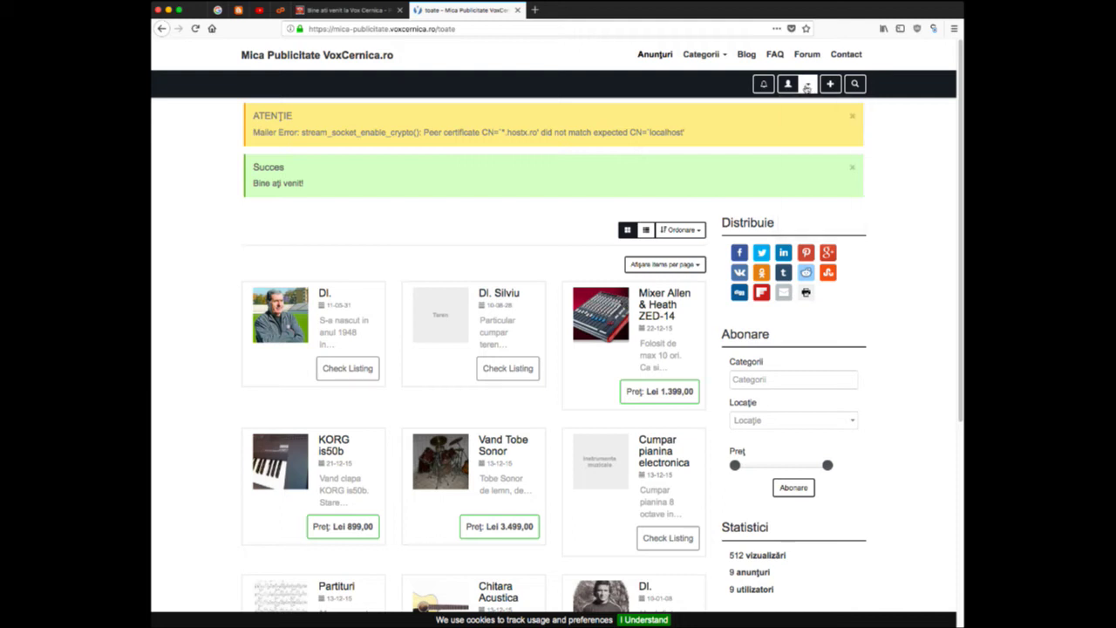
pyautogui.scroll(-3, 526, 225)
pyautogui.scroll(3, 526, 224)
pyautogui.click(790, 85)
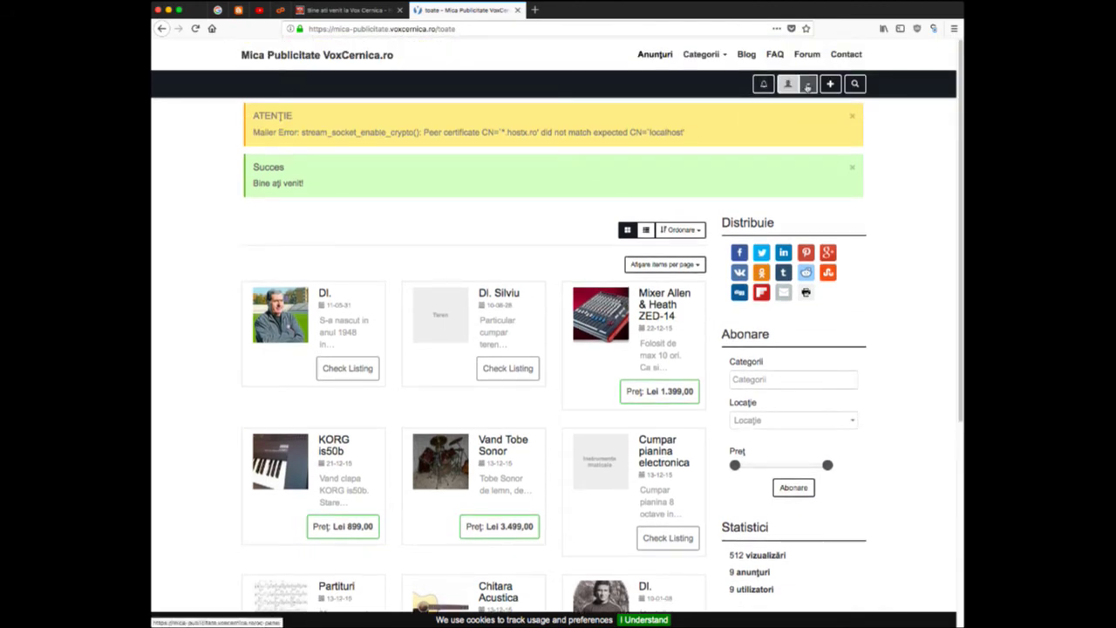
pyautogui.click(808, 86)
pyautogui.click(811, 117)
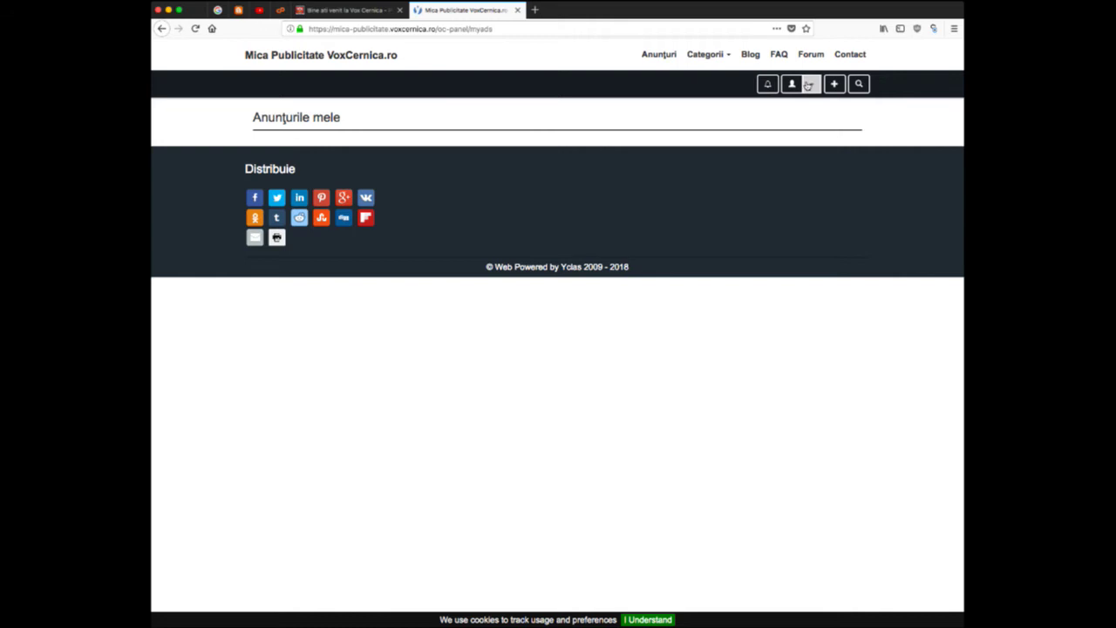
pyautogui.click(835, 85)
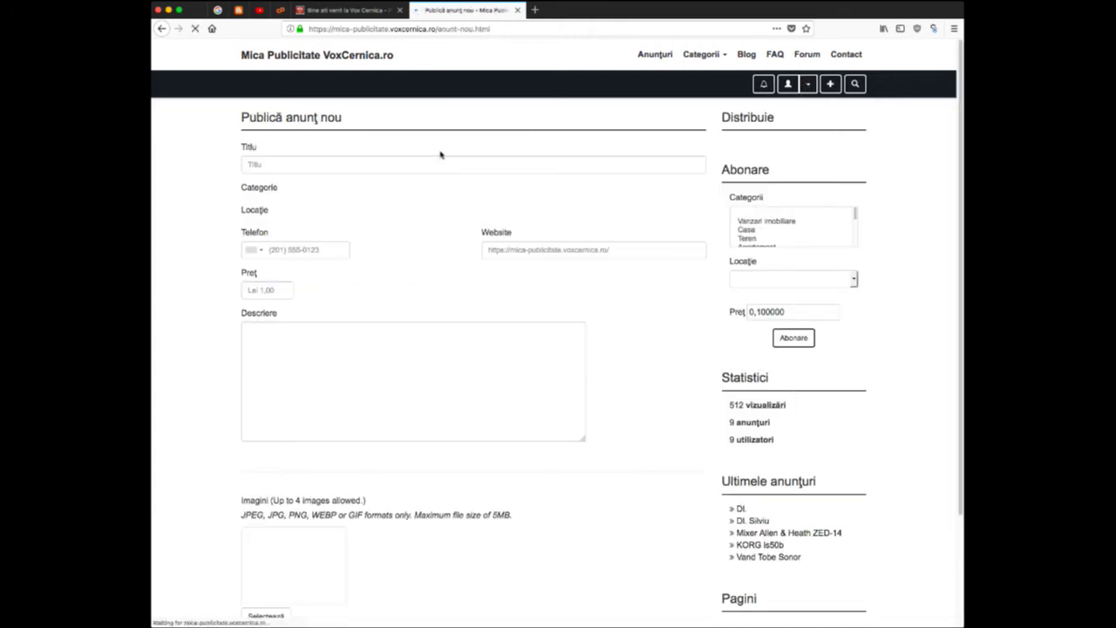
# - Title the ad 'Casa de vanzare', categorize it Vanzari imobiliare › Casa › Teren, and type location Balaceanca
pyautogui.click(276, 166)
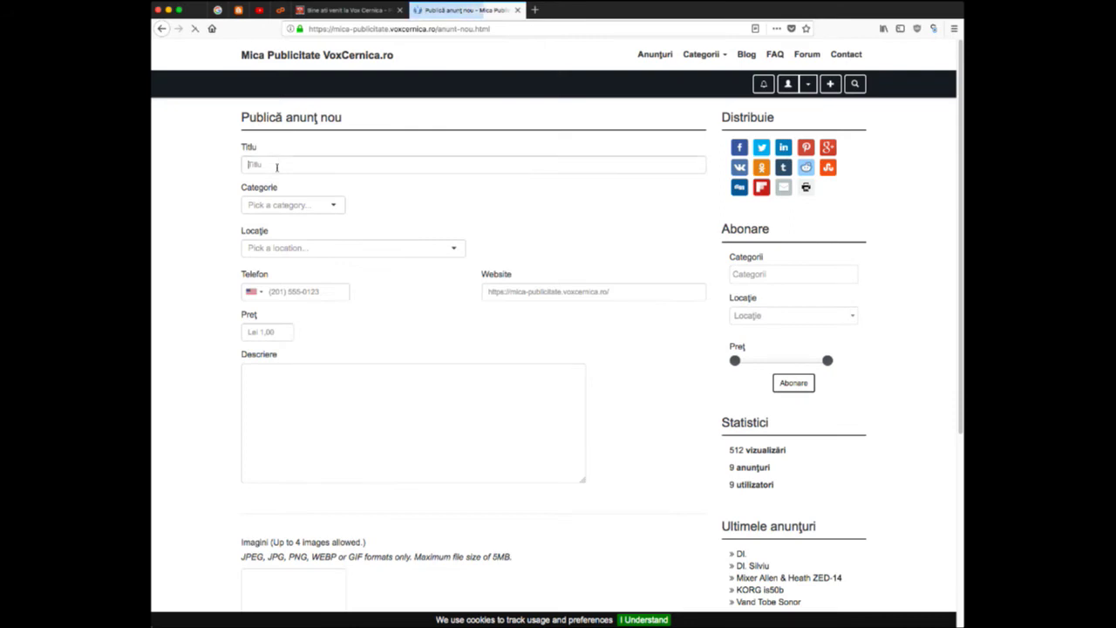
pyautogui.write('Casa de vanzare')
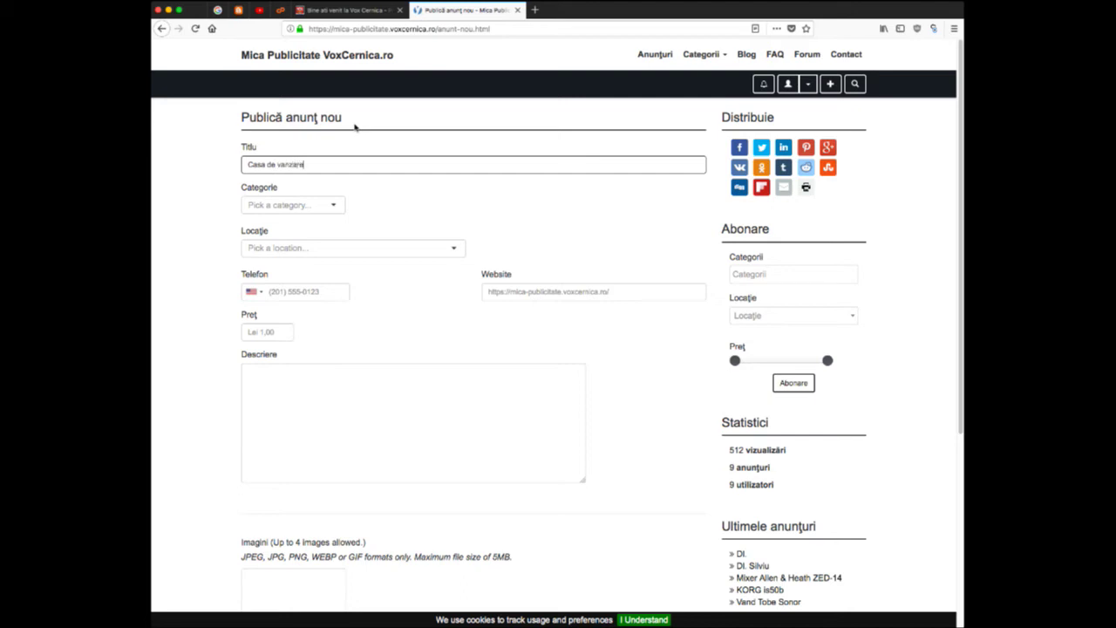
pyautogui.click(297, 206)
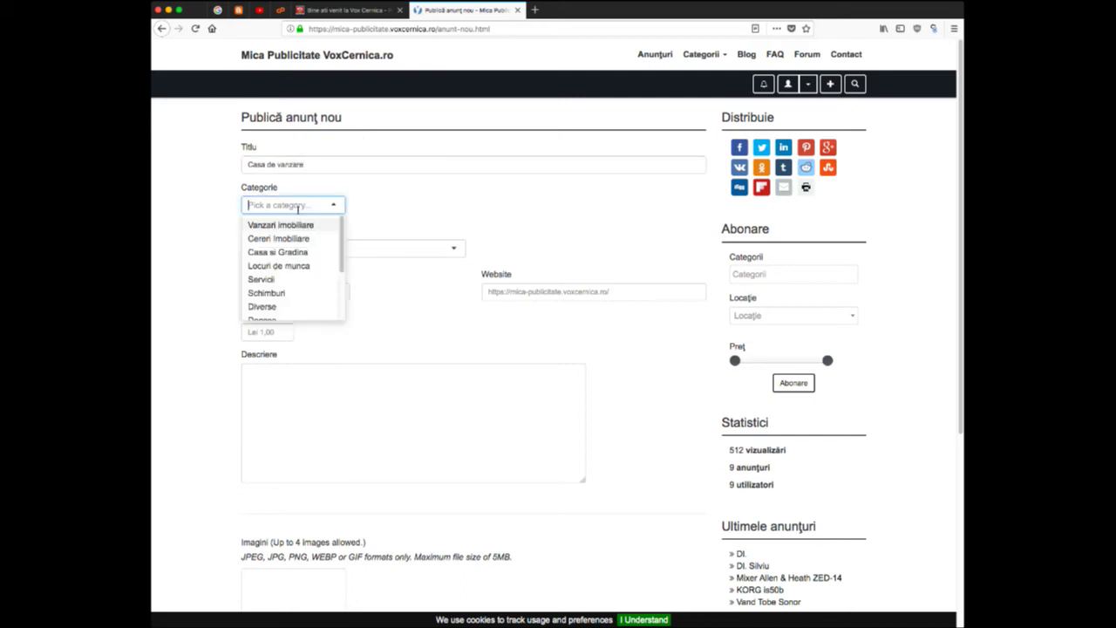
pyautogui.click(295, 225)
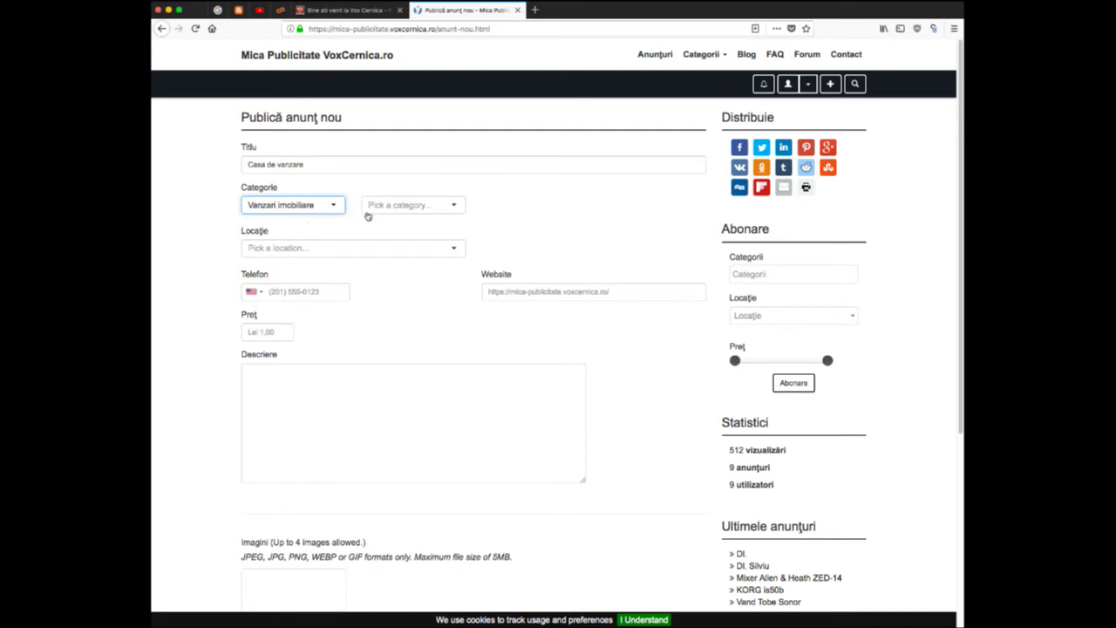
pyautogui.click(423, 210)
pyautogui.click(418, 225)
pyautogui.click(504, 209)
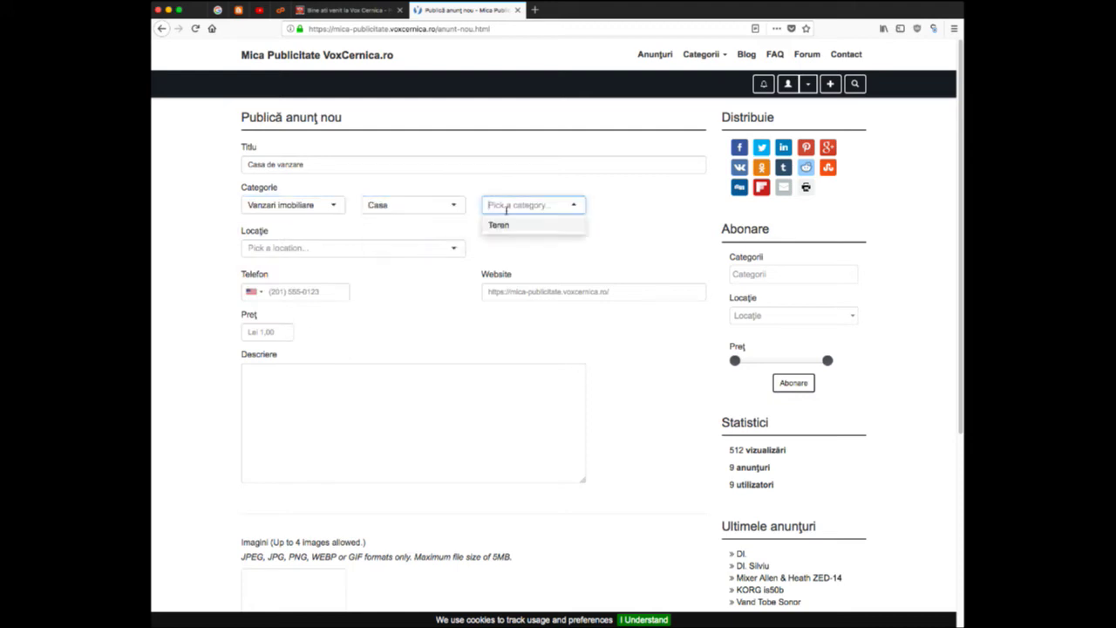
pyautogui.click(502, 225)
pyautogui.click(368, 253)
pyautogui.click(367, 253)
pyautogui.write('Balaceanca')
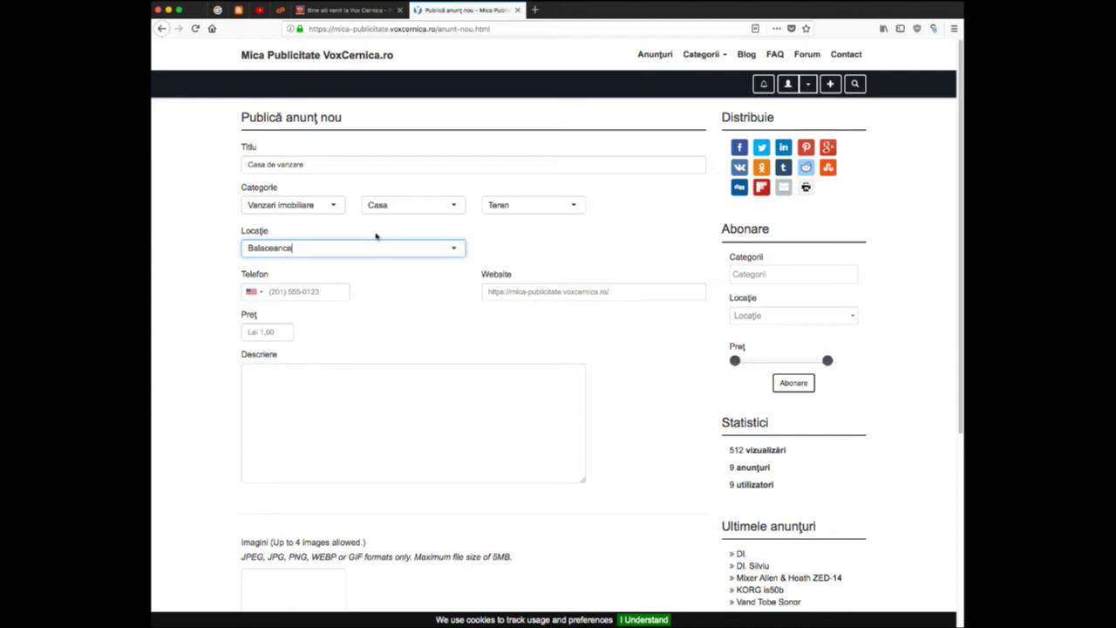
# - Choose Romania (+40) from the Telefon field's country-code list
pyautogui.click(327, 299)
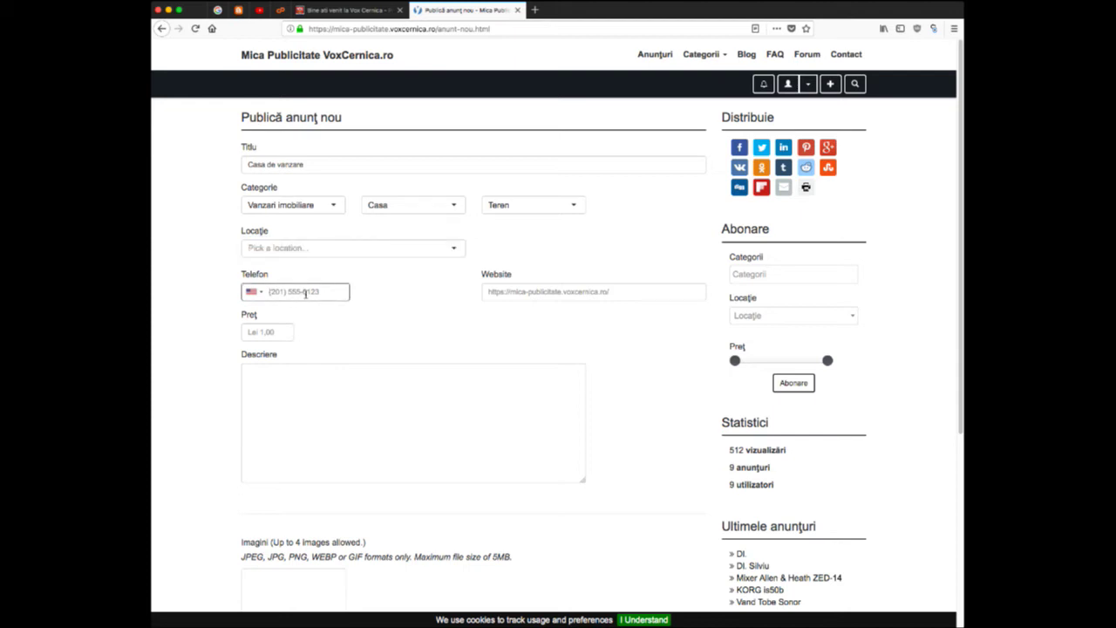
pyautogui.click(255, 293)
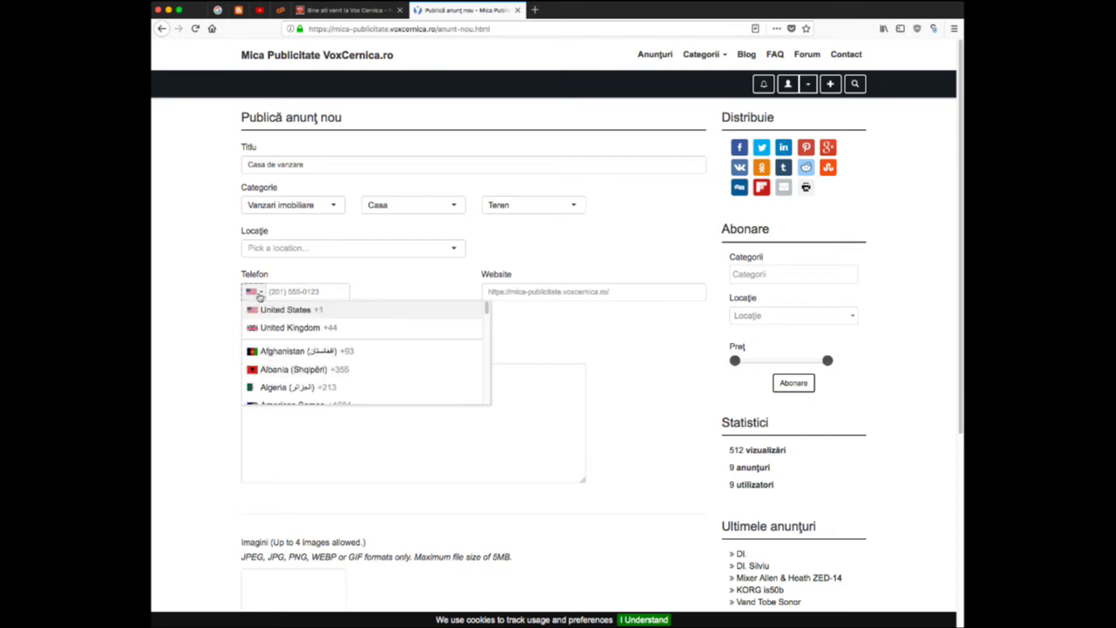
pyautogui.scroll(-15, 266, 318)
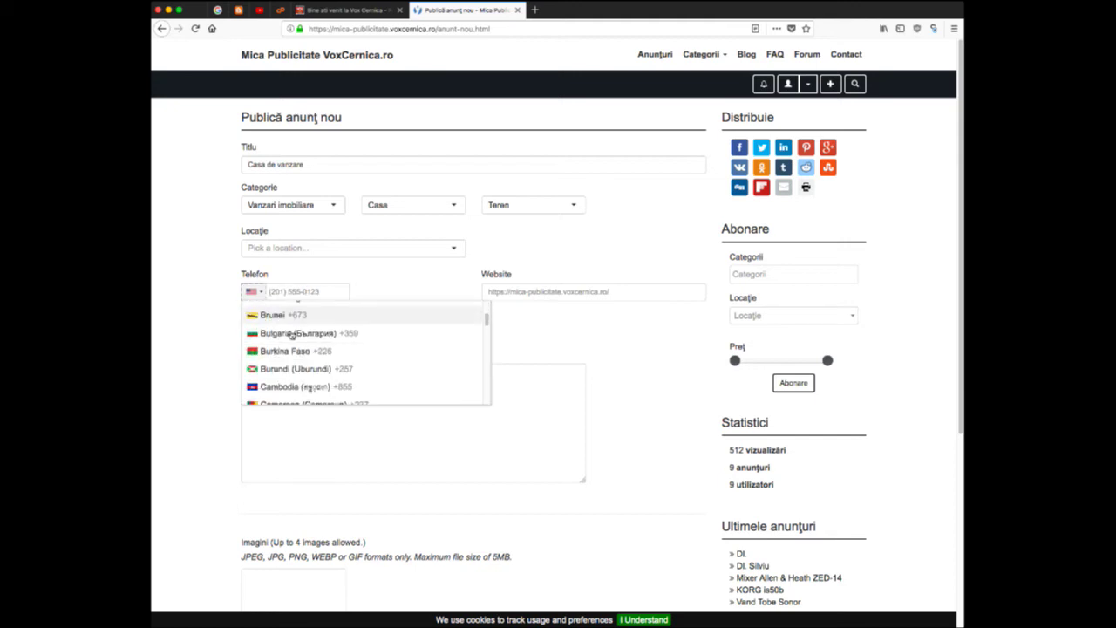
pyautogui.scroll(-20, 292, 332)
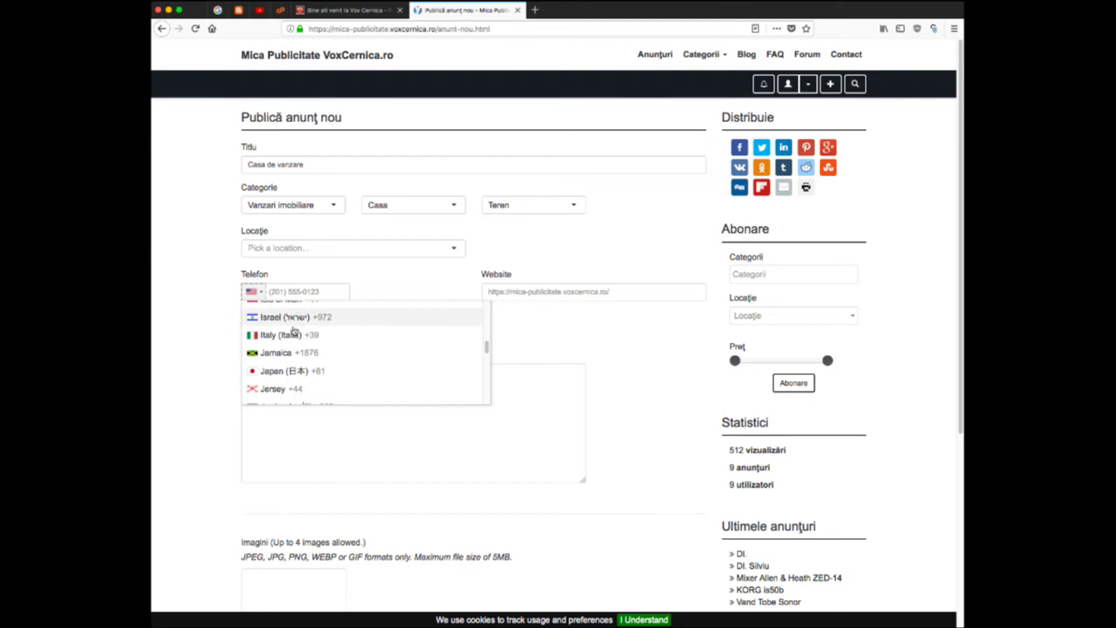
pyautogui.scroll(-20, 294, 331)
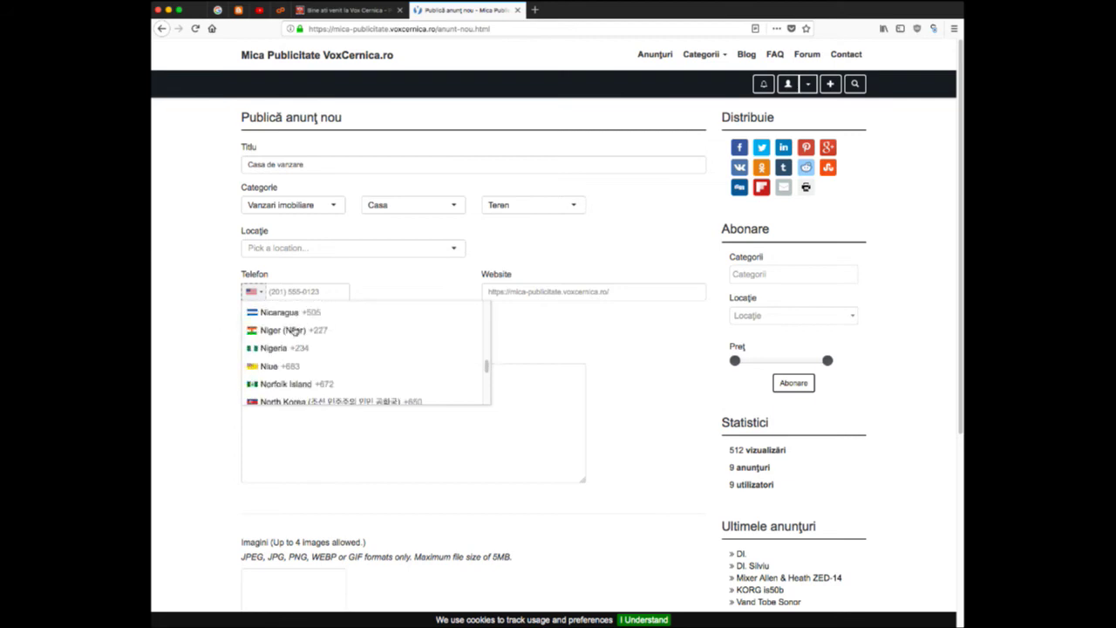
pyautogui.scroll(-10, 294, 332)
pyautogui.scroll(1, 294, 326)
pyautogui.click(295, 325)
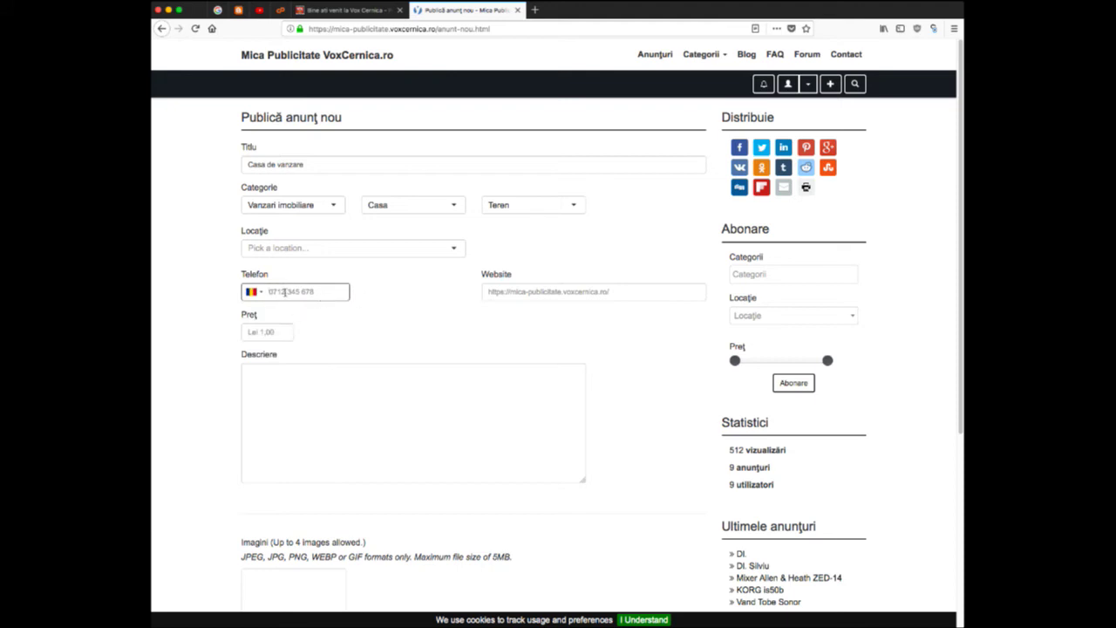
# - Enter the contact phone number in the Telefon field
pyautogui.write('0777 777777')
pyautogui.click(524, 293)
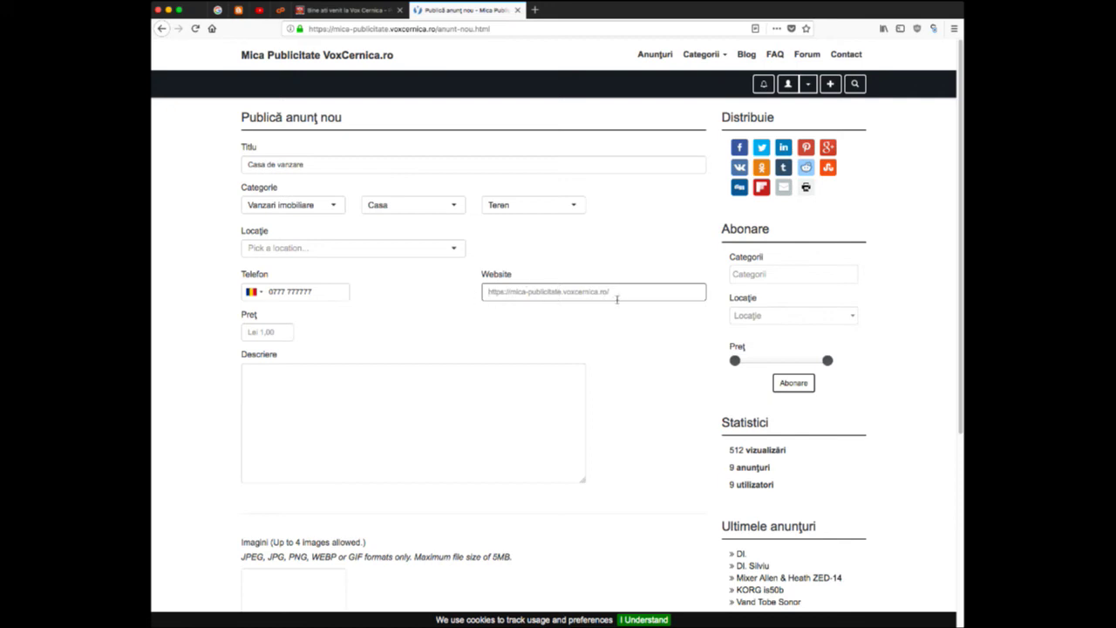
pyautogui.click(278, 336)
pyautogui.click(526, 295)
# - Set the ad's price to 200000, correcting the mistyped digits
pyautogui.click(281, 338)
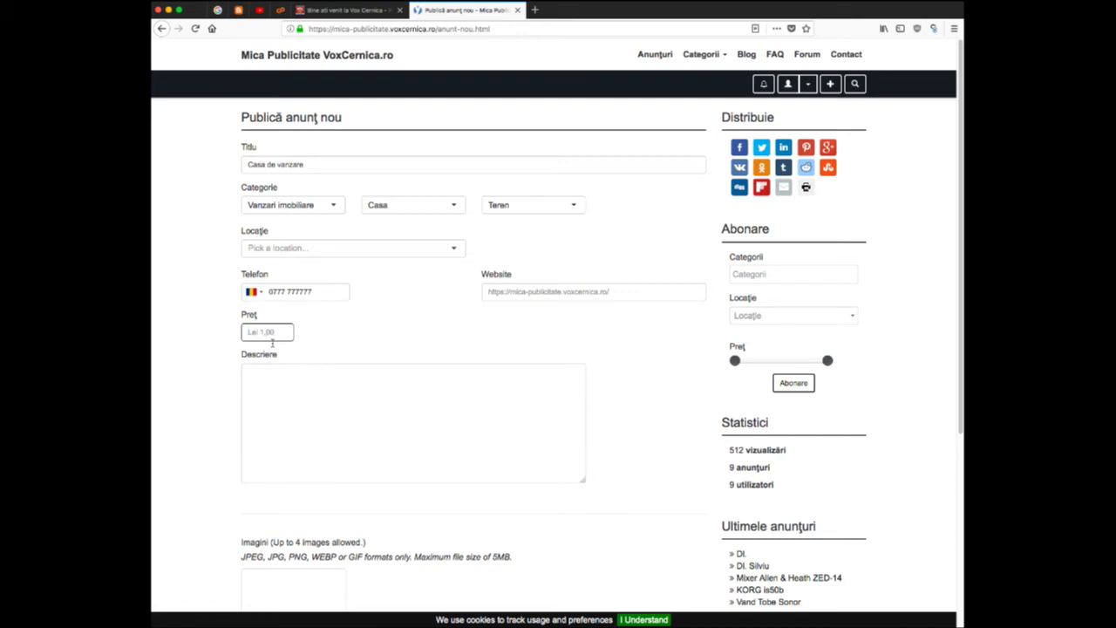
pyautogui.write('4')
pyautogui.write('8')
pyautogui.press('BackSpace')
pyautogui.write('1')
pyautogui.press('BackSpace')
pyautogui.write('200000')
pyautogui.click(281, 403)
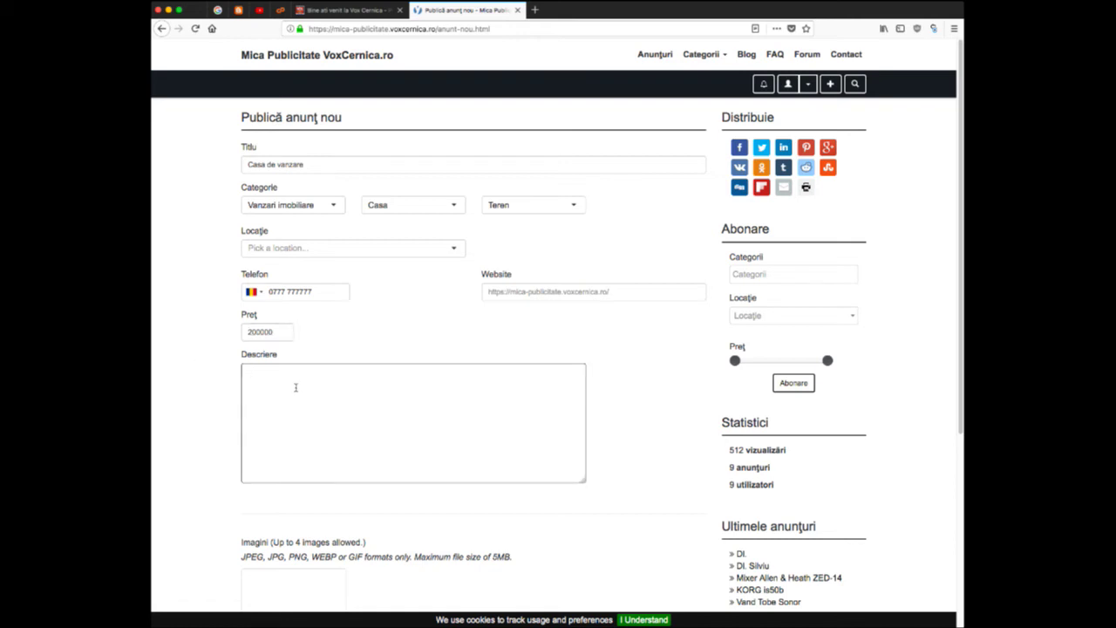
# - Type the description 'Casa de vanzare, recent construita in satul Balaceanca, comuna Cernica. Finisaj superb'
pyautogui.write('Casa')
pyautogui.write(' de vanzare')
pyautogui.write(', recen')
pyautogui.write('t const')
pyautogui.write('ruita in sa')
pyautogui.write('tul Bala')
pyautogui.write('cean')
pyautogui.write('ca.')
pyautogui.write(' comuna Cer')
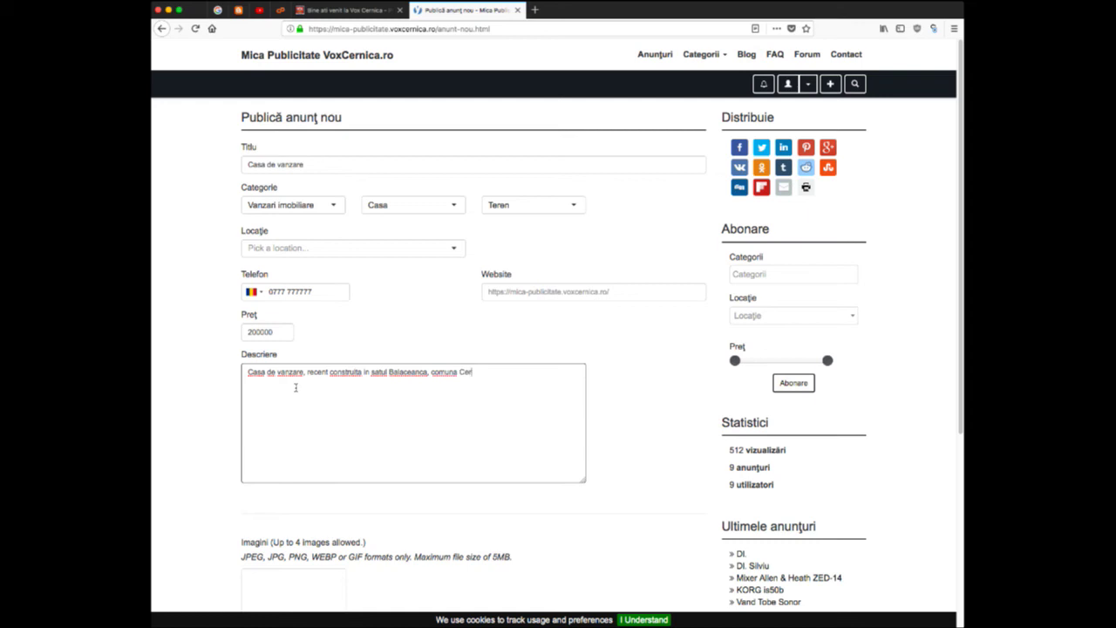
pyautogui.write('nica. Finisaj suberb si ieftina ca braga.')
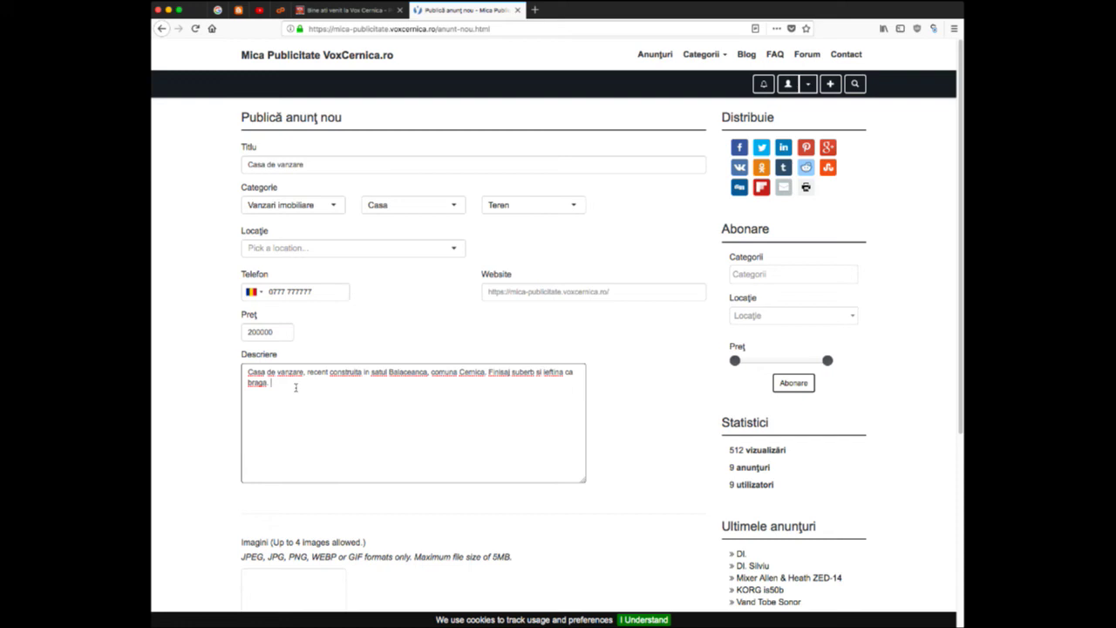
# - Attach the house photo, pass the reCAPTCHA, and submit the ad
pyautogui.scroll(-5, 296, 387)
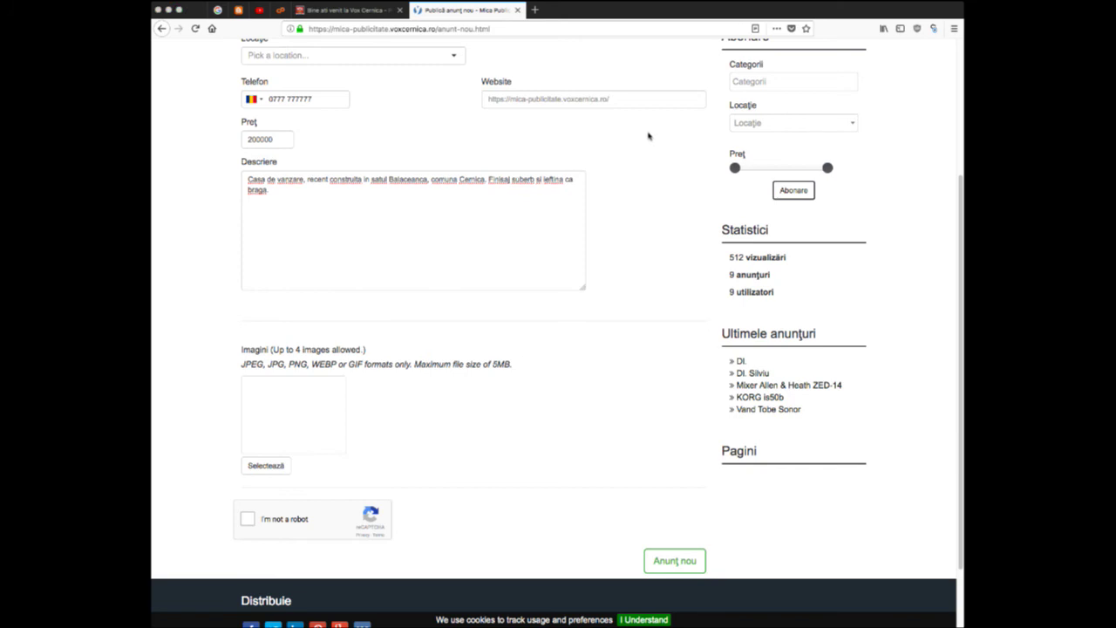
pyautogui.press('Return')
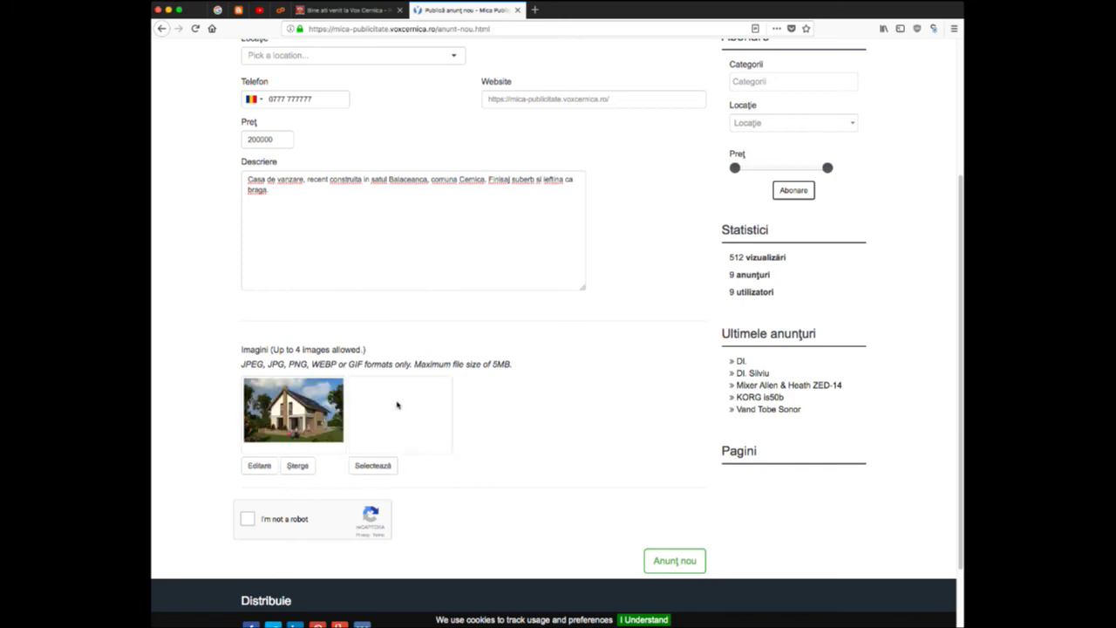
pyautogui.scroll(-2, 552, 423)
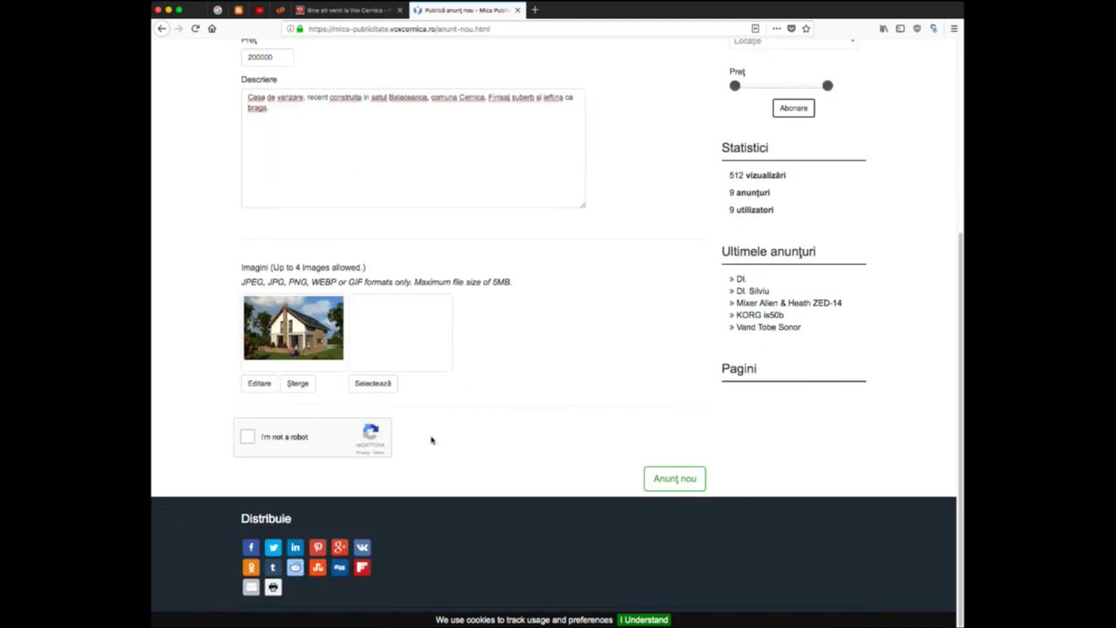
pyautogui.click(247, 436)
pyautogui.click(675, 479)
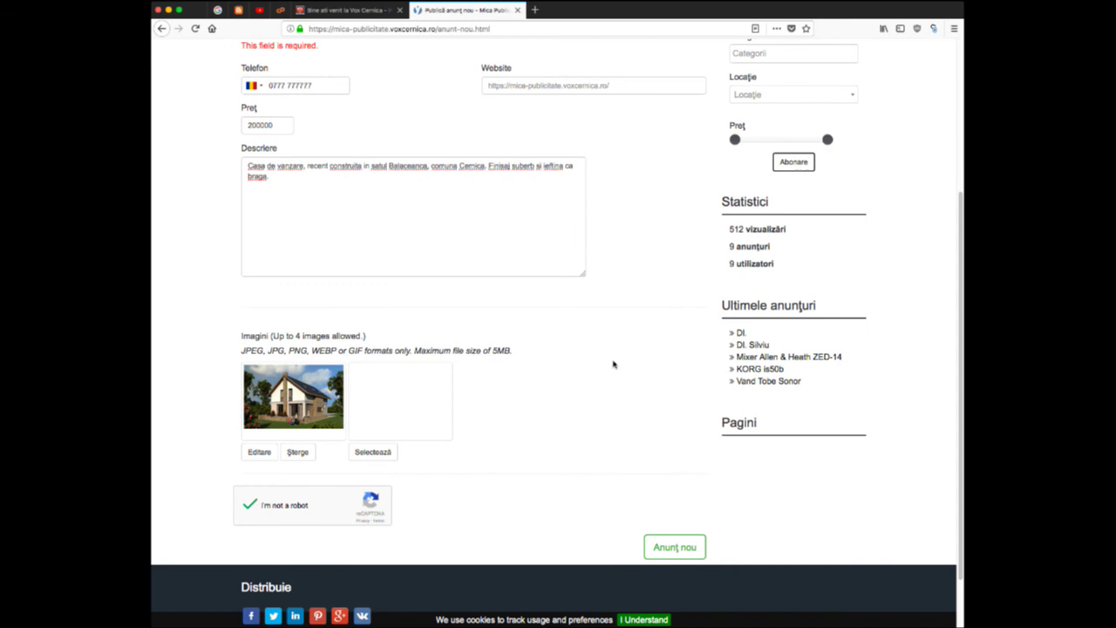
# - Retry submitting the ad until the Locație 'This field is required' error shows
pyautogui.scroll(5, 613, 367)
pyautogui.scroll(-5, 614, 375)
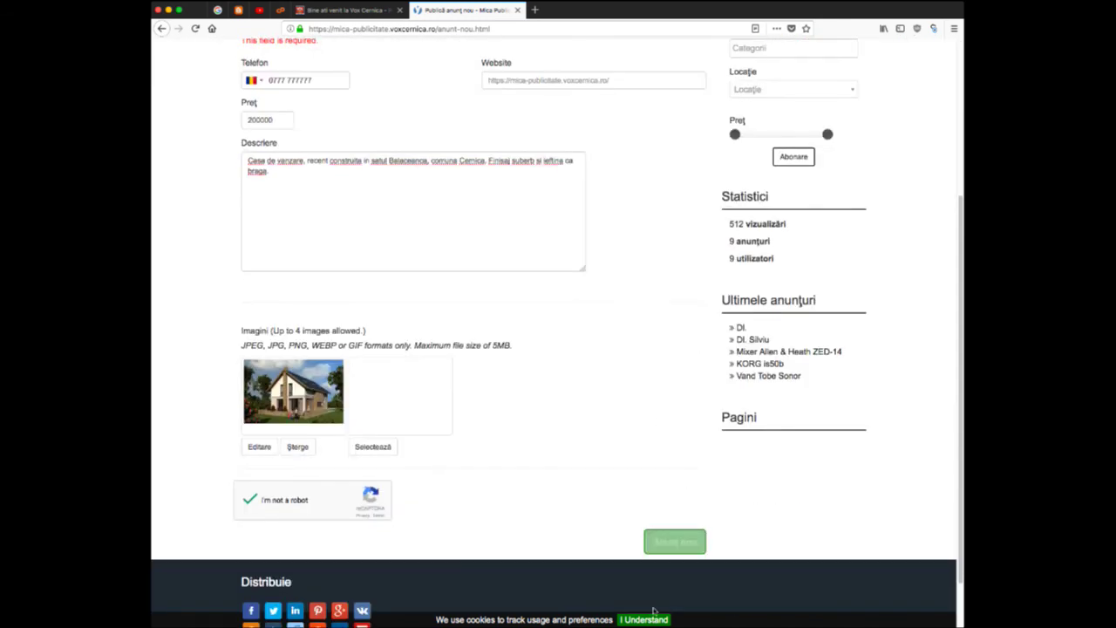
pyautogui.click(675, 545)
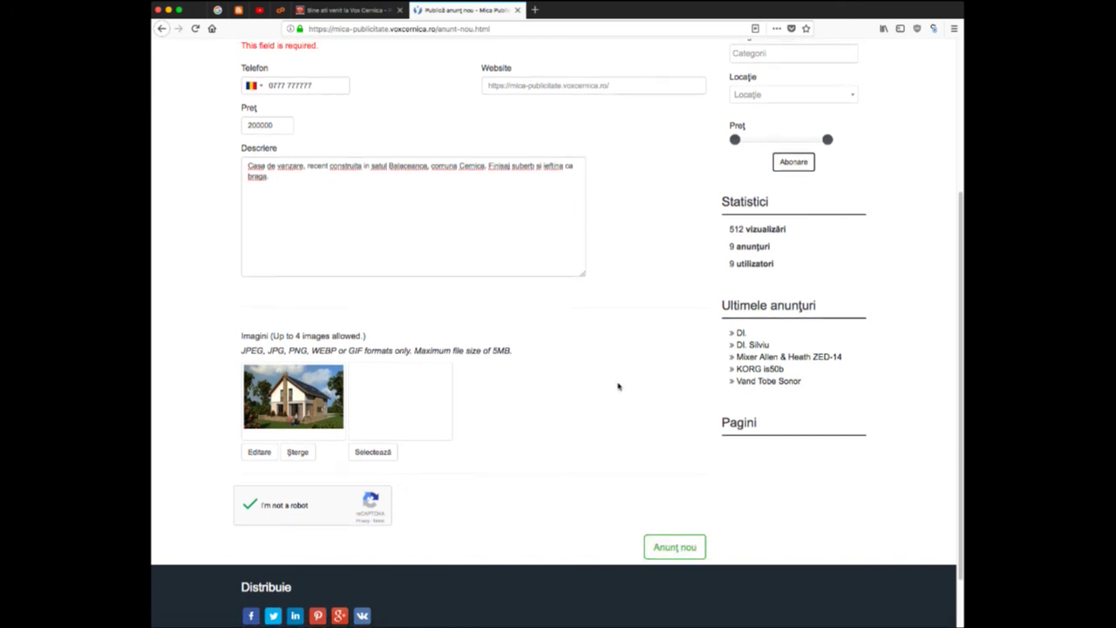
pyautogui.scroll(5, 619, 382)
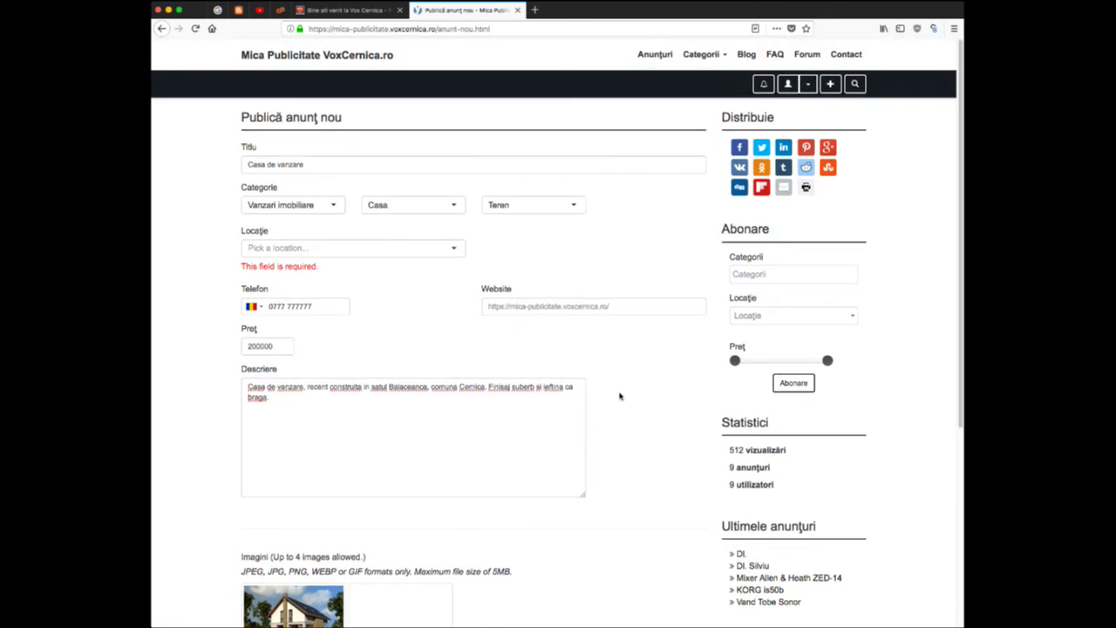
pyautogui.scroll(-7, 621, 392)
pyautogui.click(670, 481)
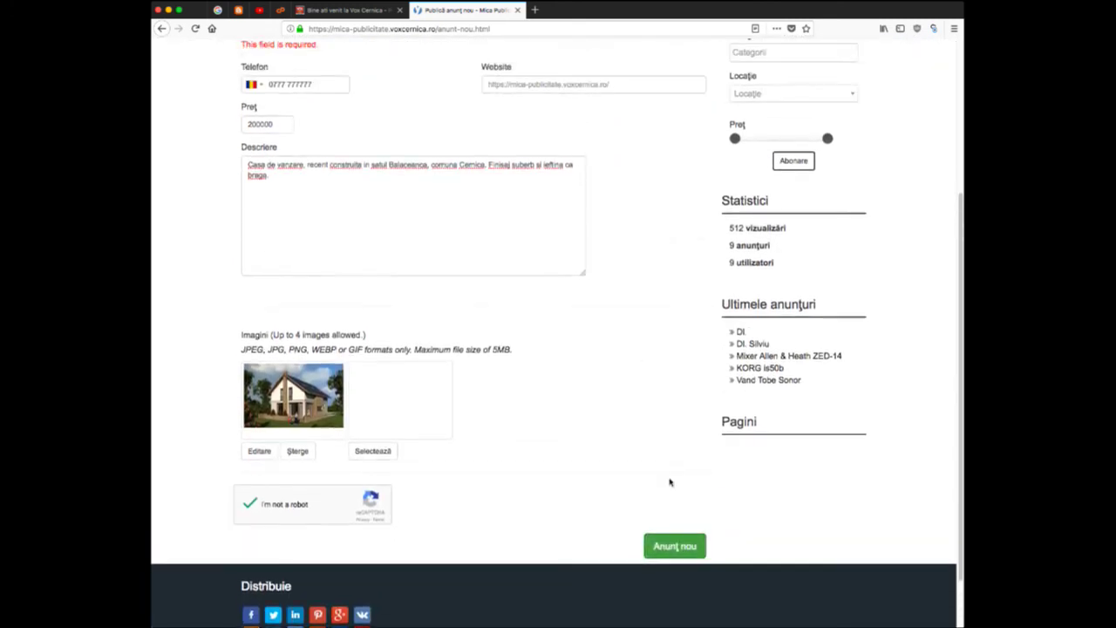
pyautogui.click(665, 546)
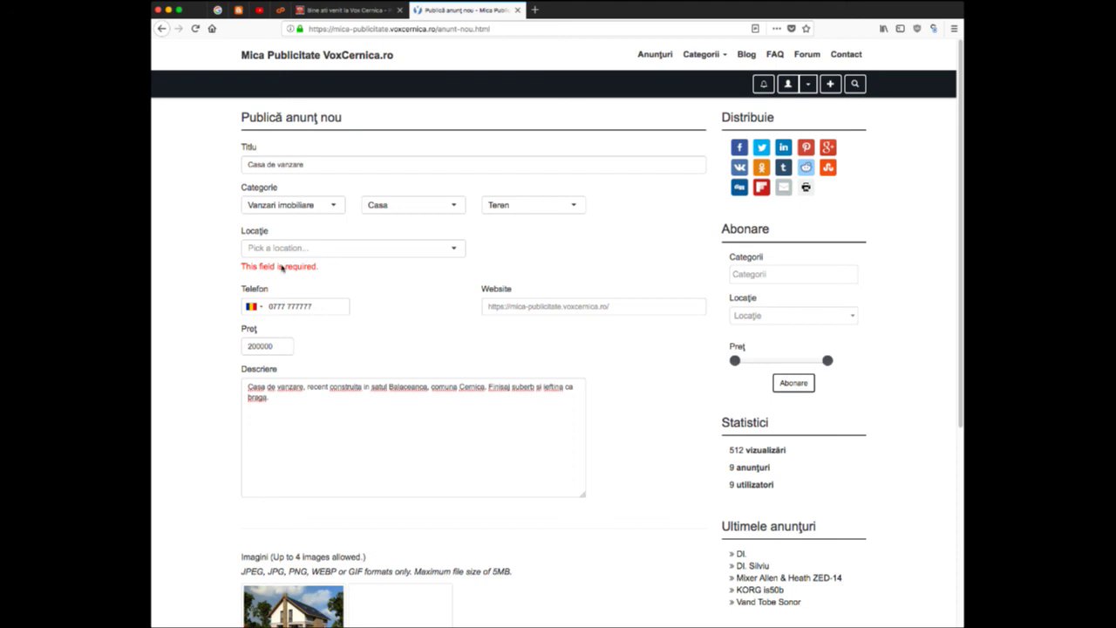
# - Set the ad's Locație to NULL
pyautogui.click(294, 249)
pyautogui.click(288, 267)
pyautogui.click(294, 252)
pyautogui.click(621, 494)
pyautogui.scroll(-5, 621, 495)
# - Publish the ad, open it, then find it in Anunțuri priced Lei 200.000,00
pyautogui.click(661, 499)
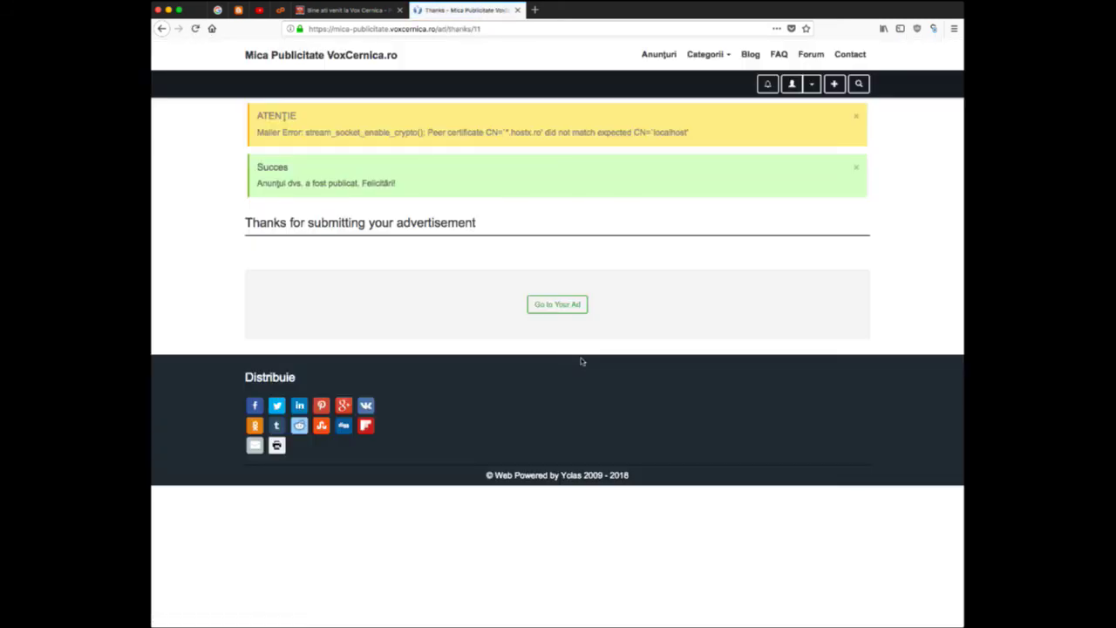
pyautogui.click(565, 310)
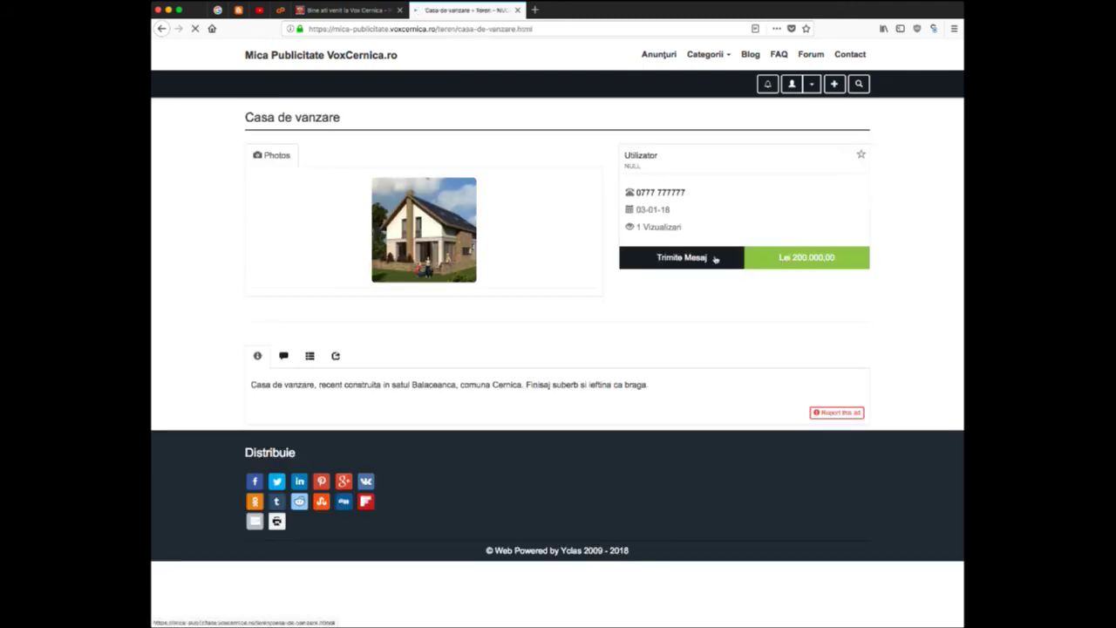
pyautogui.click(661, 55)
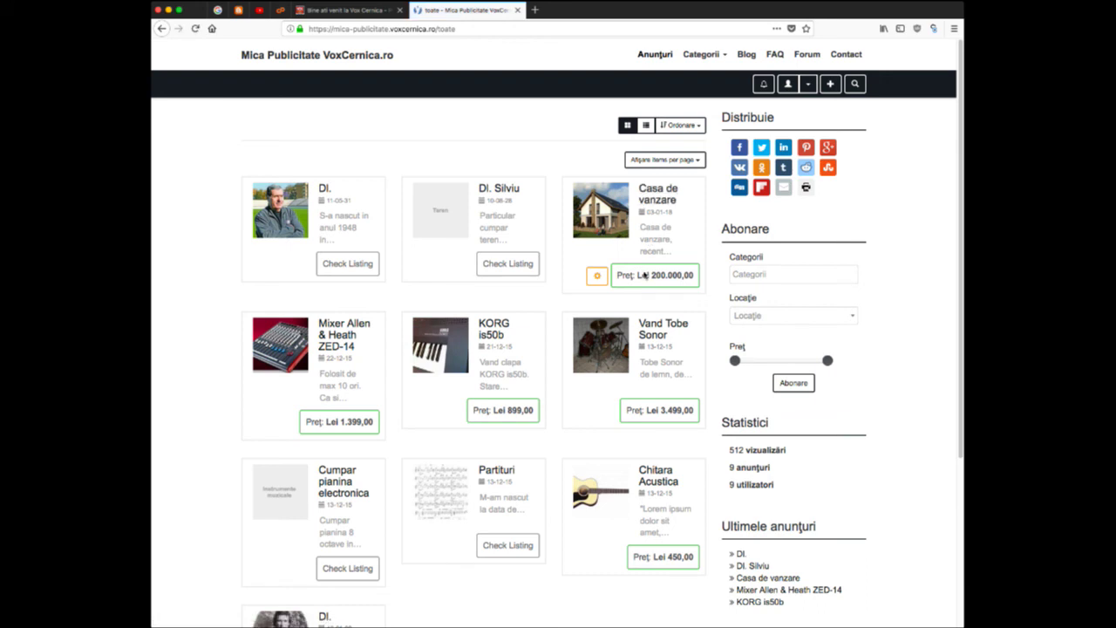
# - Browse to the Vanzari imobiliare category and open the 'Casa de vanzare' ad listed at Lei 200.000,00
pyautogui.click(694, 62)
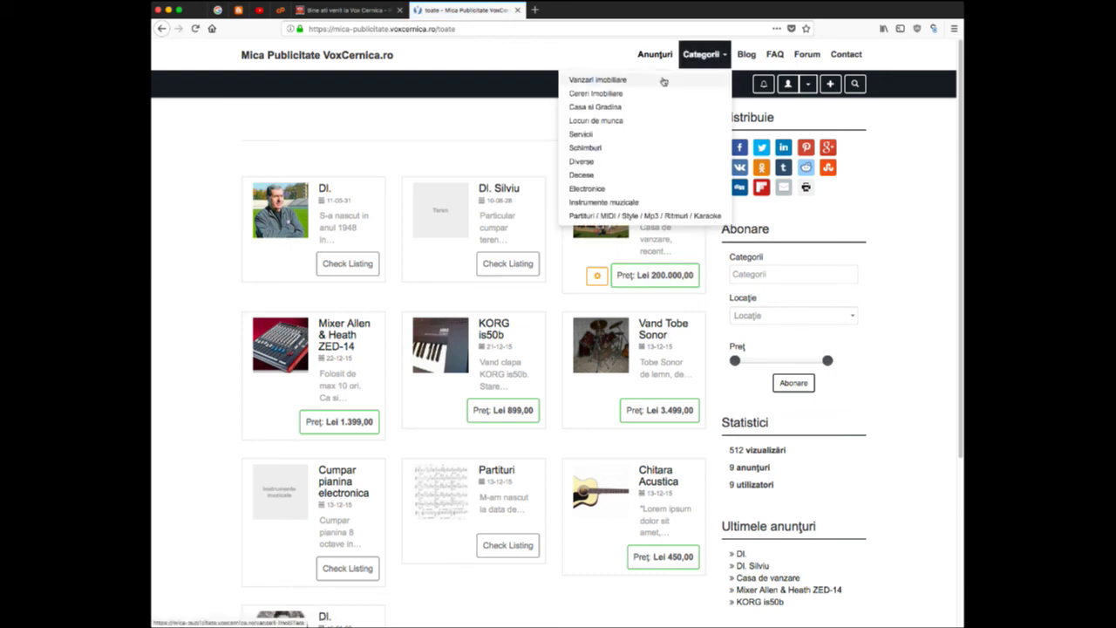
pyautogui.click(636, 82)
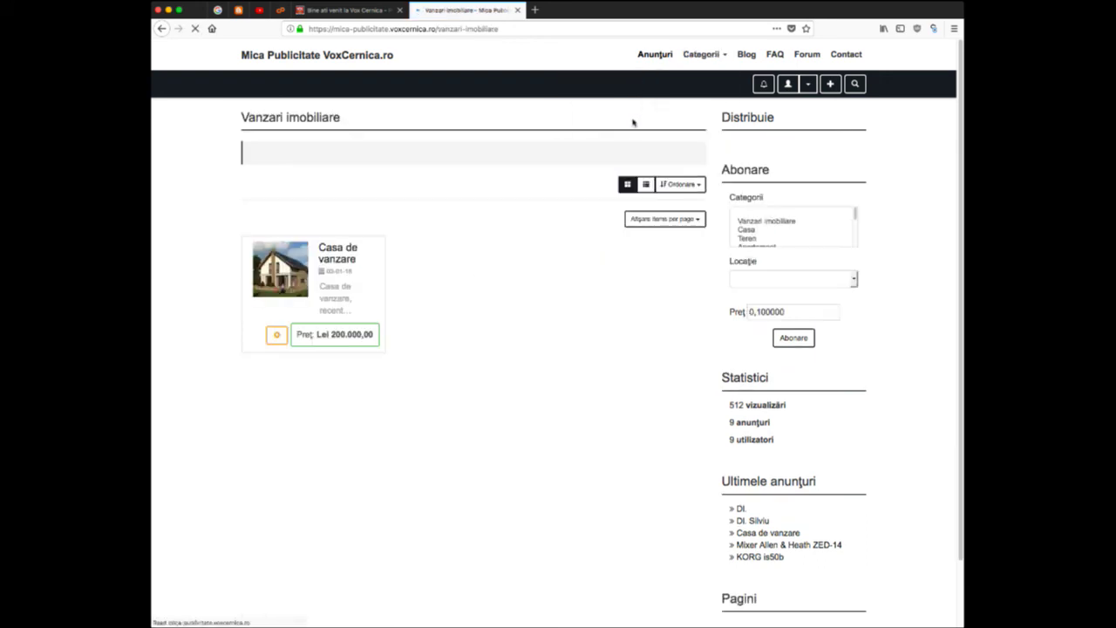
pyautogui.click(339, 258)
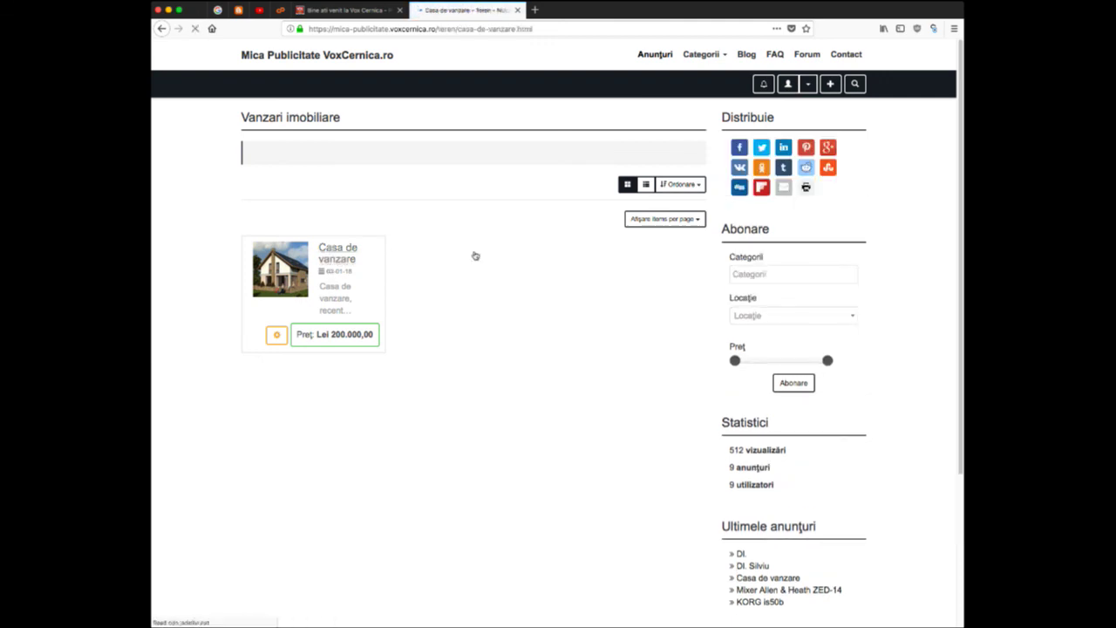